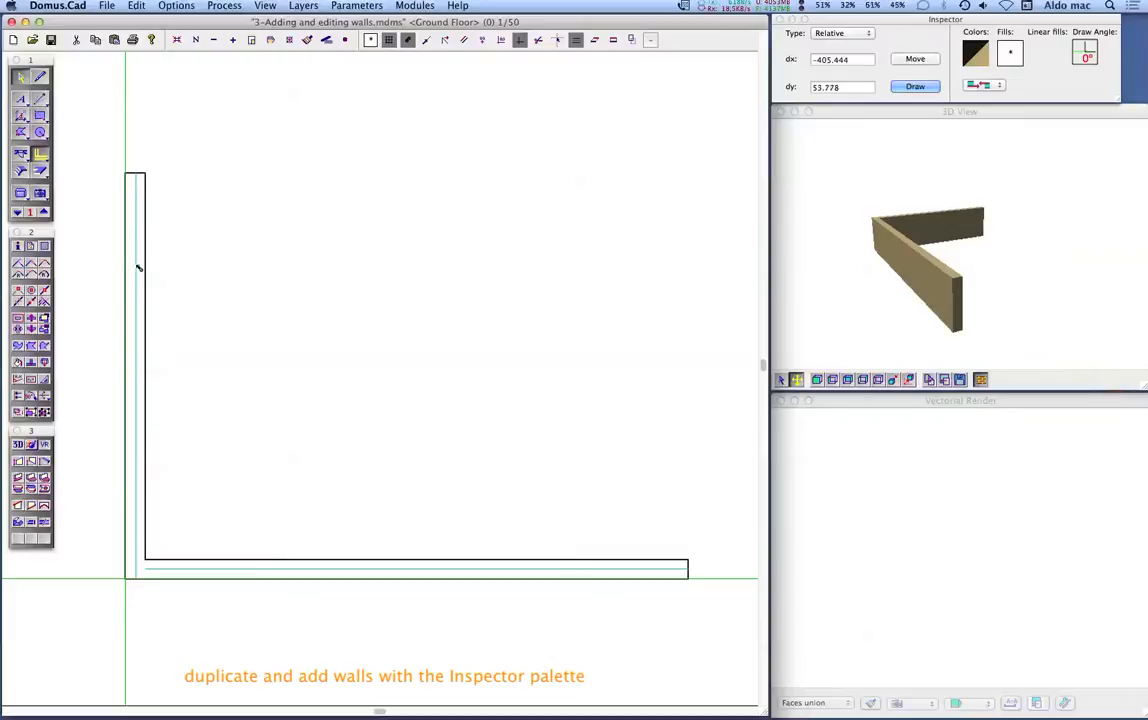
- Duplicate the leftmost vertical wall and offset the copy by 400 cm in x
click(140, 267)
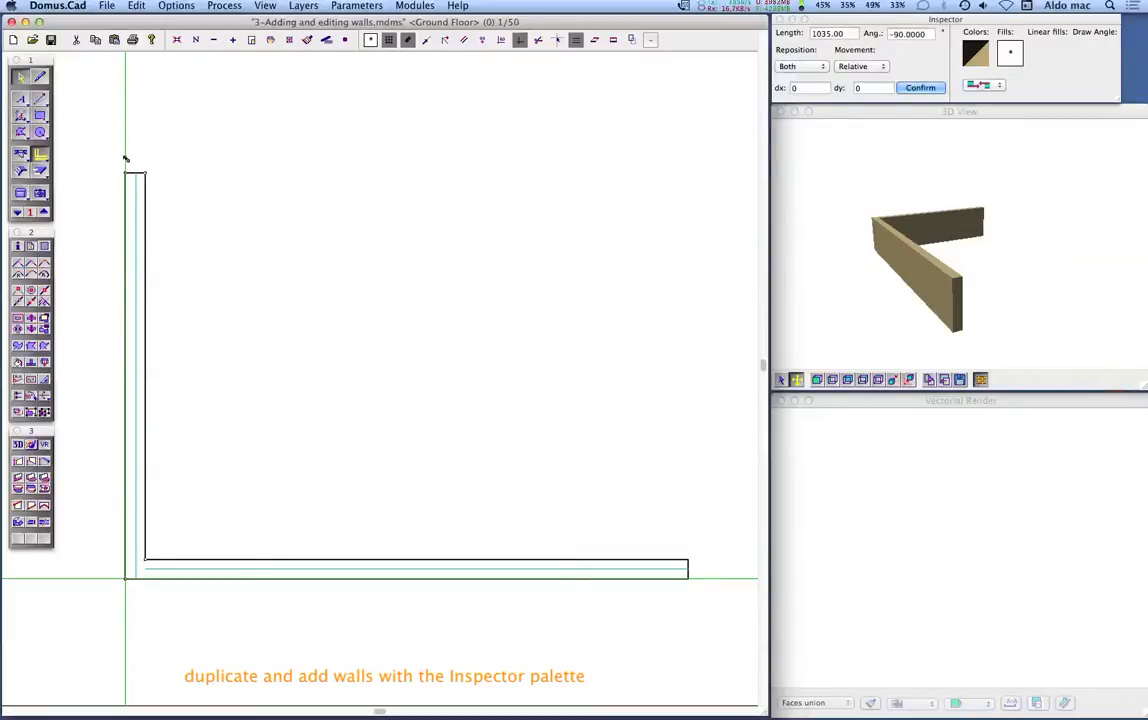
click(132, 5)
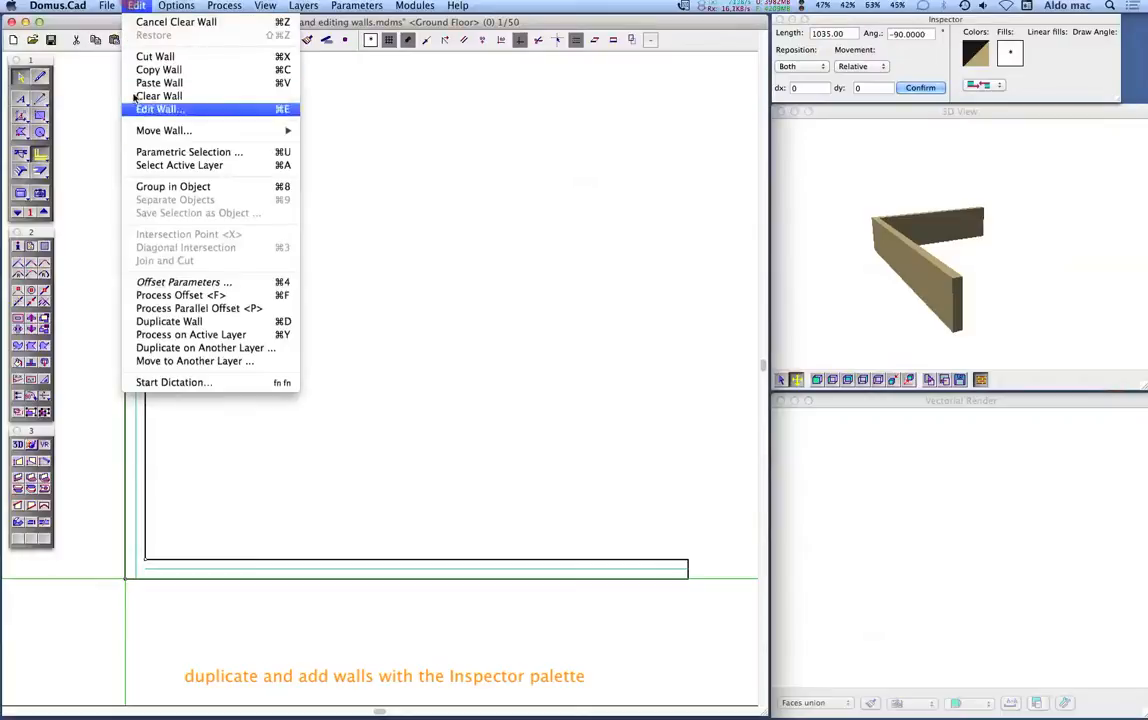
click(143, 322)
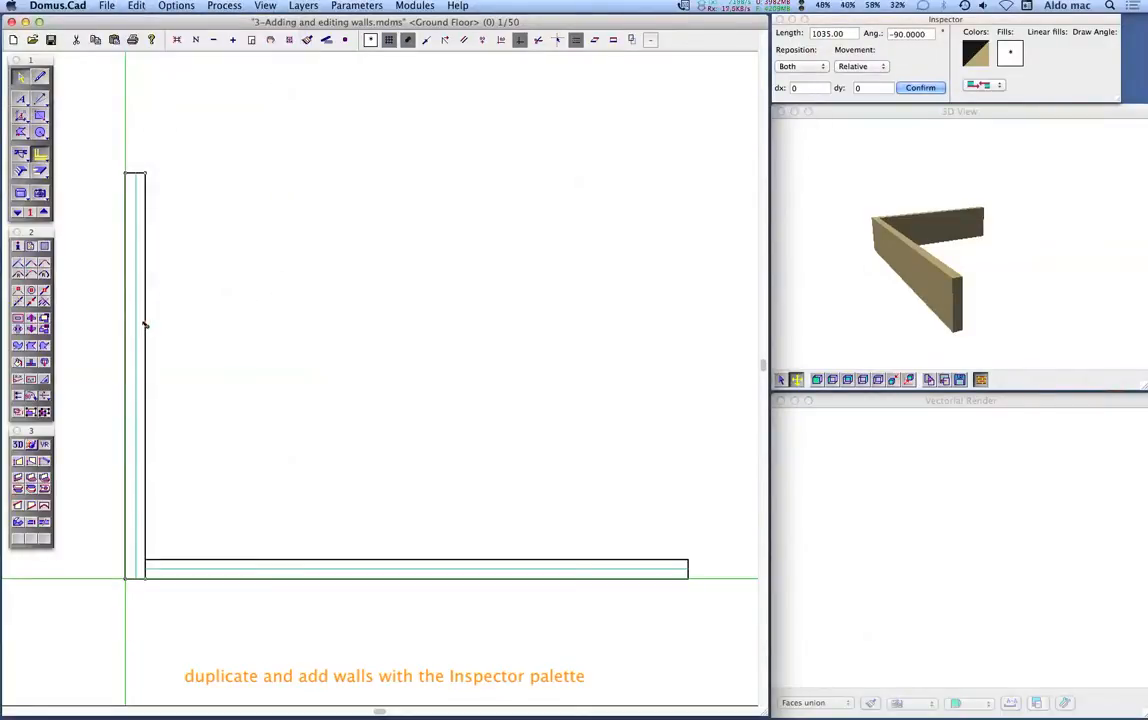
click(797, 88)
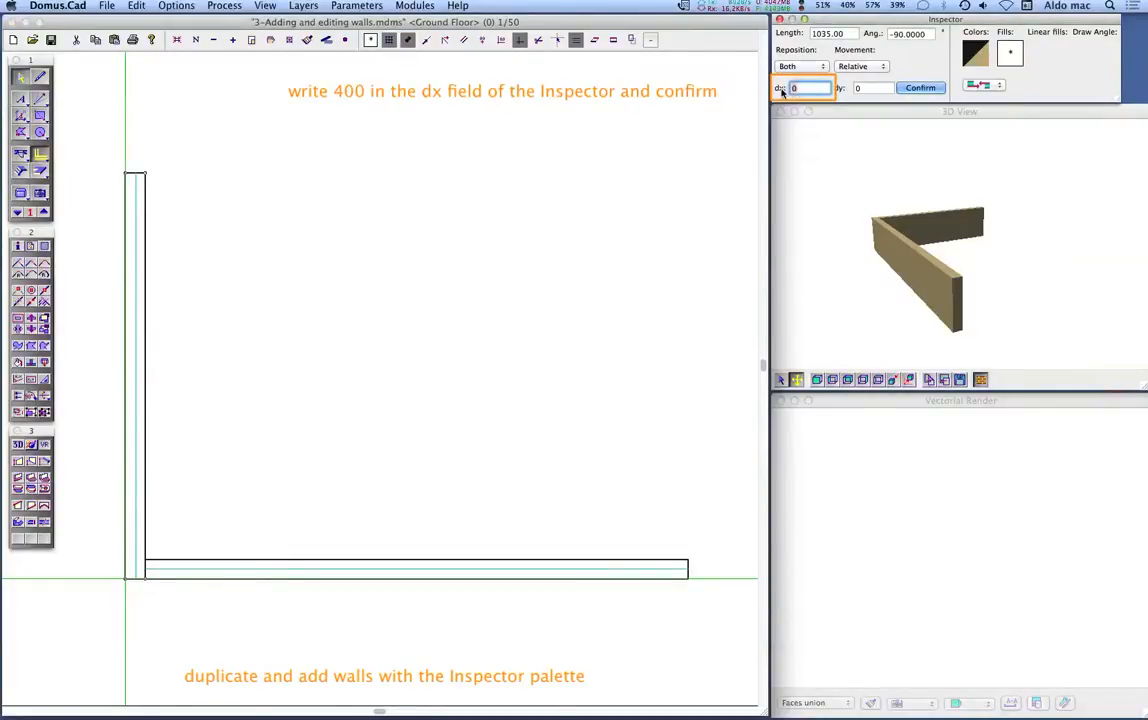
text(400)
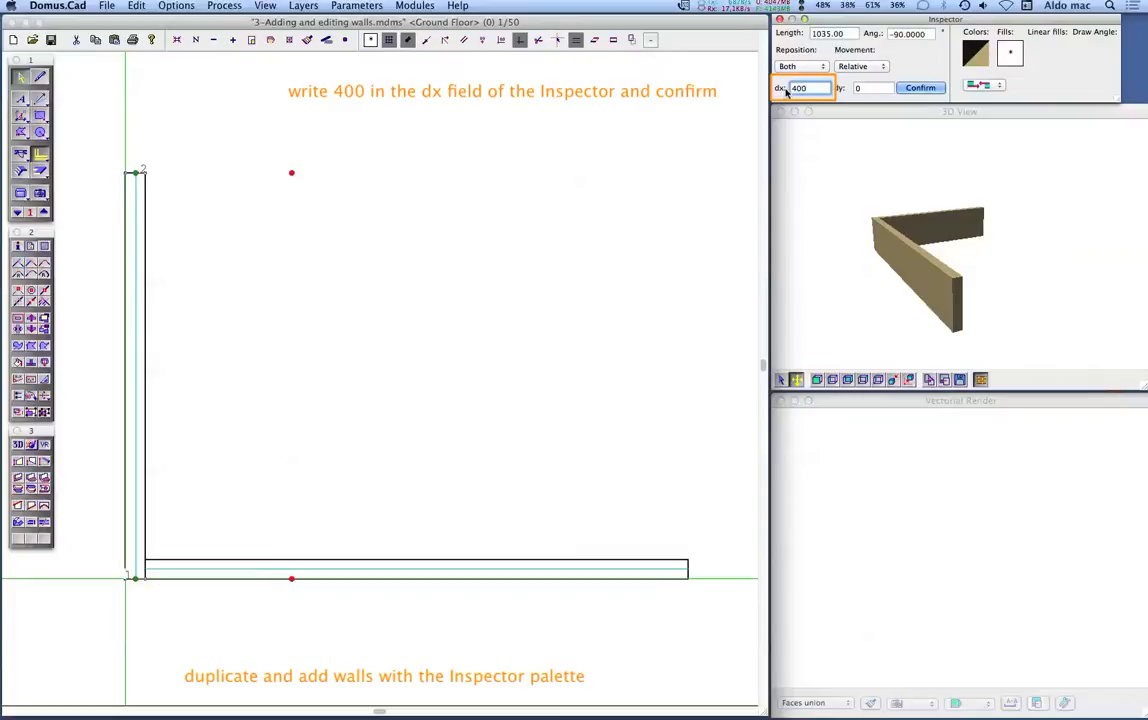
click(922, 88)
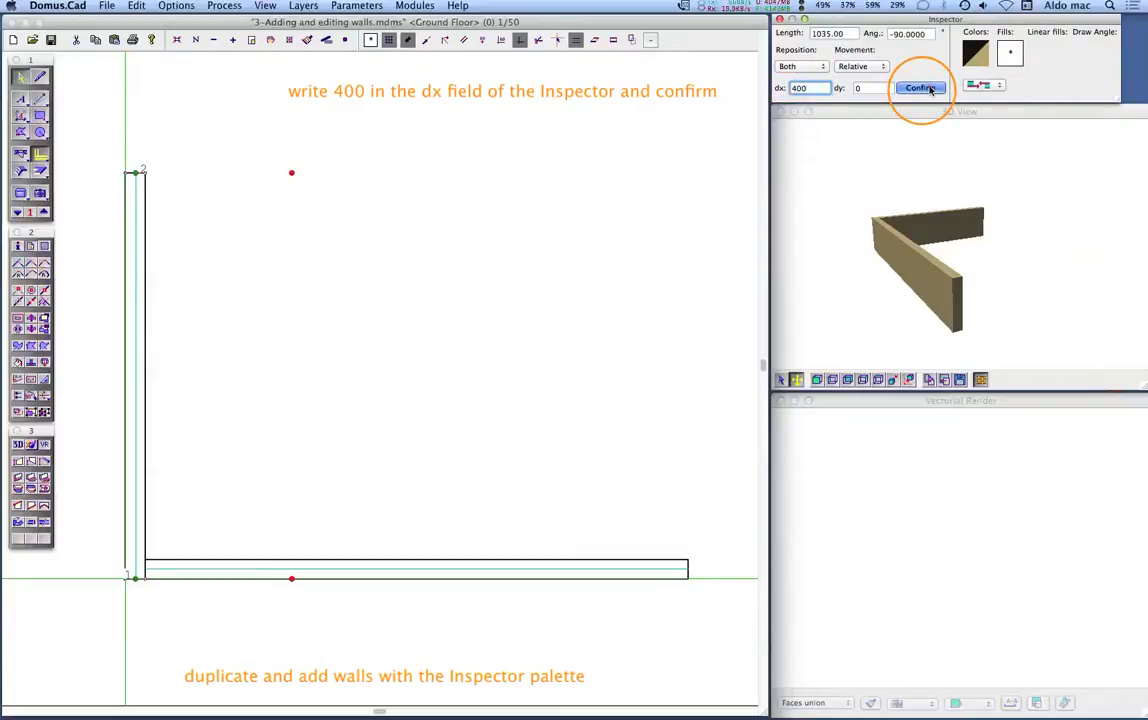
click(929, 88)
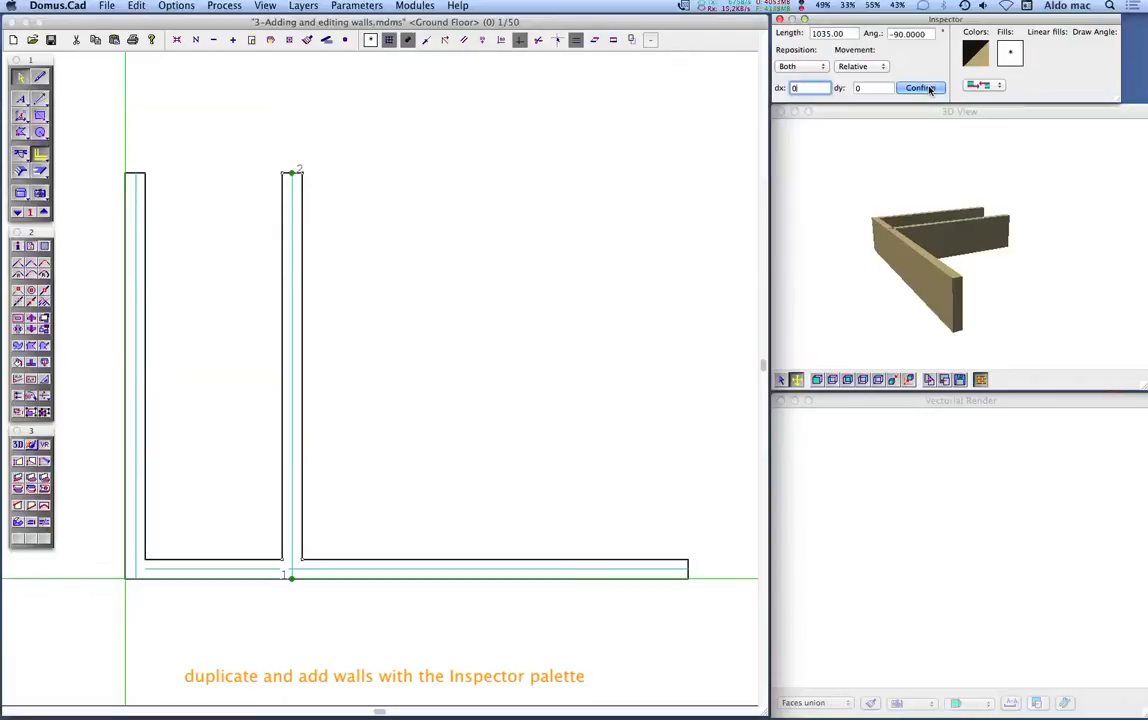
- Copy and paste the second vertical wall, and shift the pasted wall by 150+50 cm in x
click(333, 200)
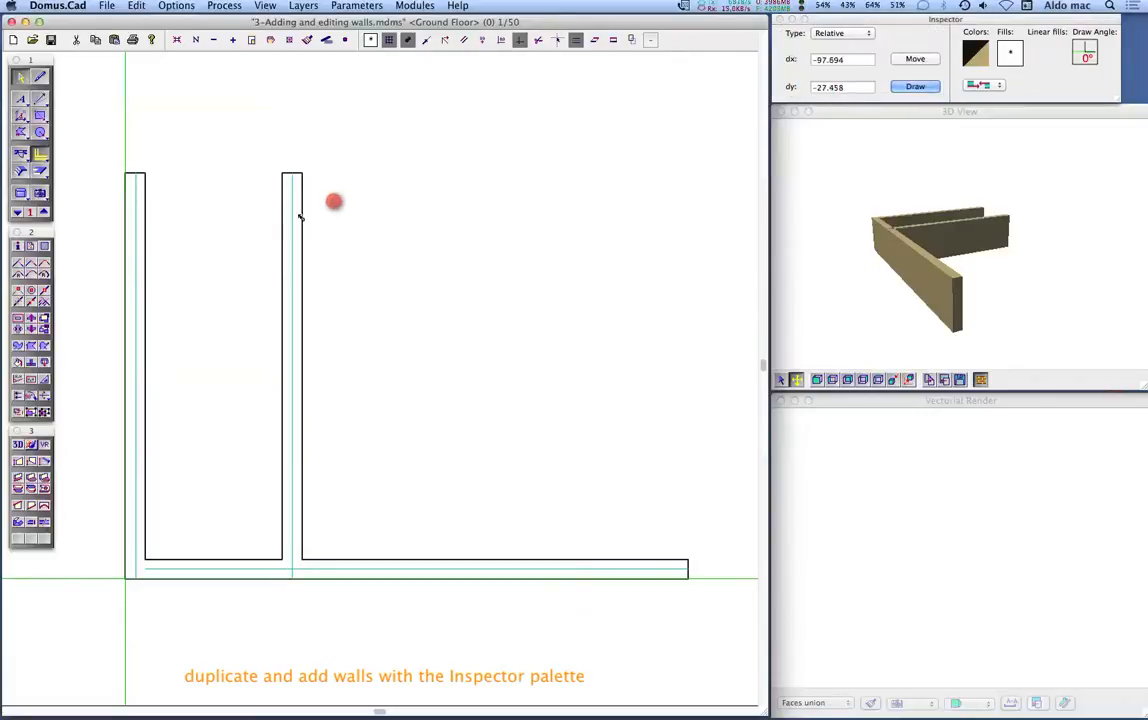
click(293, 213)
right_click(293, 213)
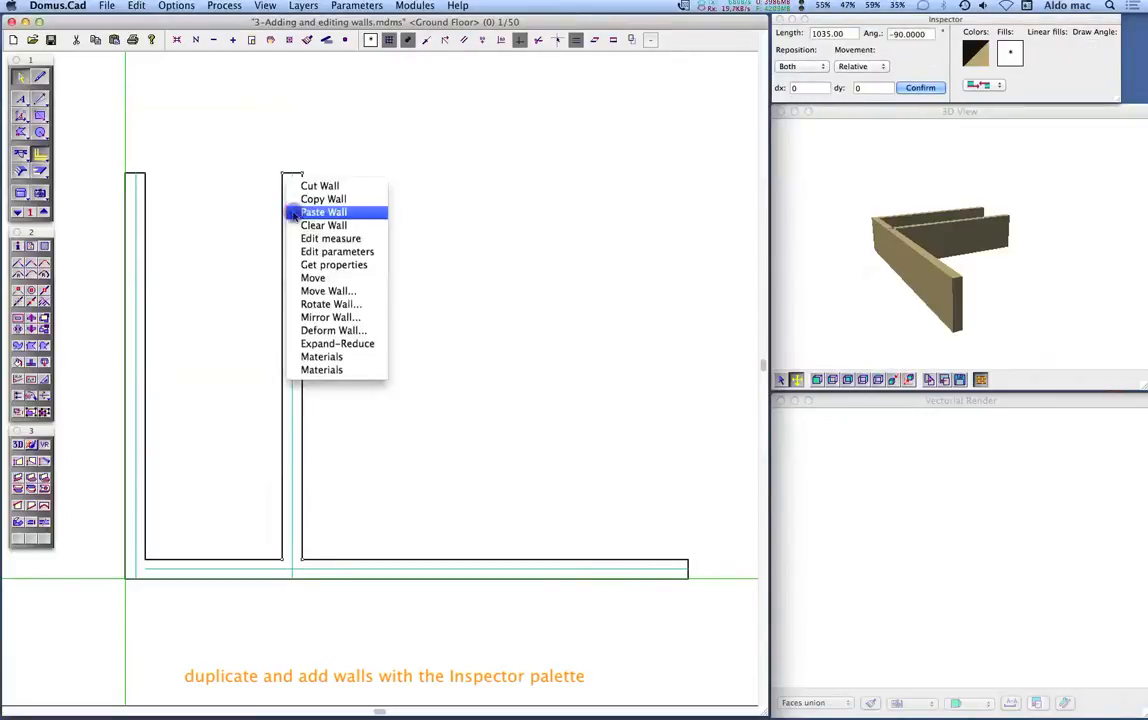
click(292, 200)
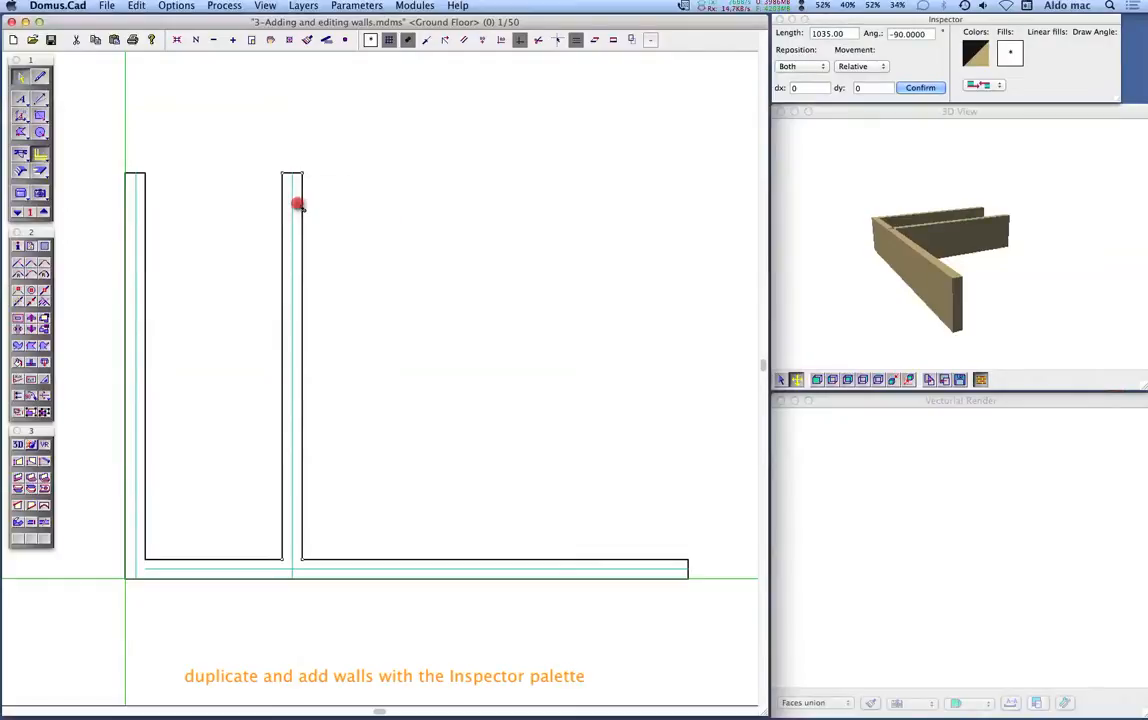
right_click(297, 205)
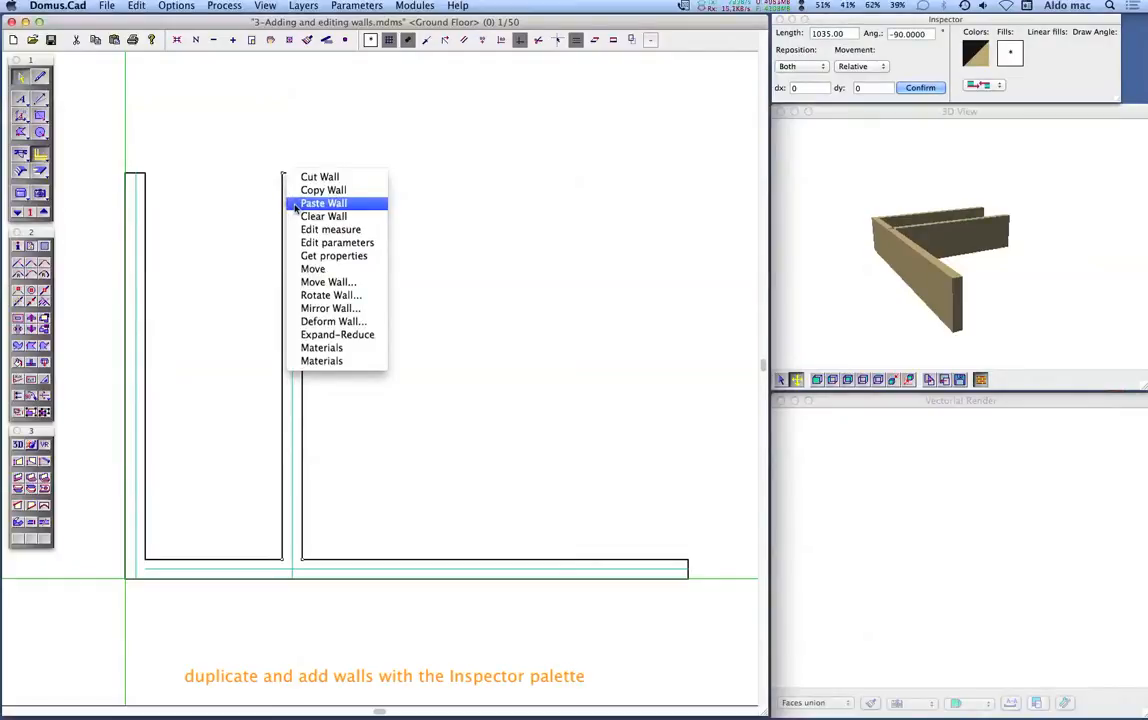
click(296, 204)
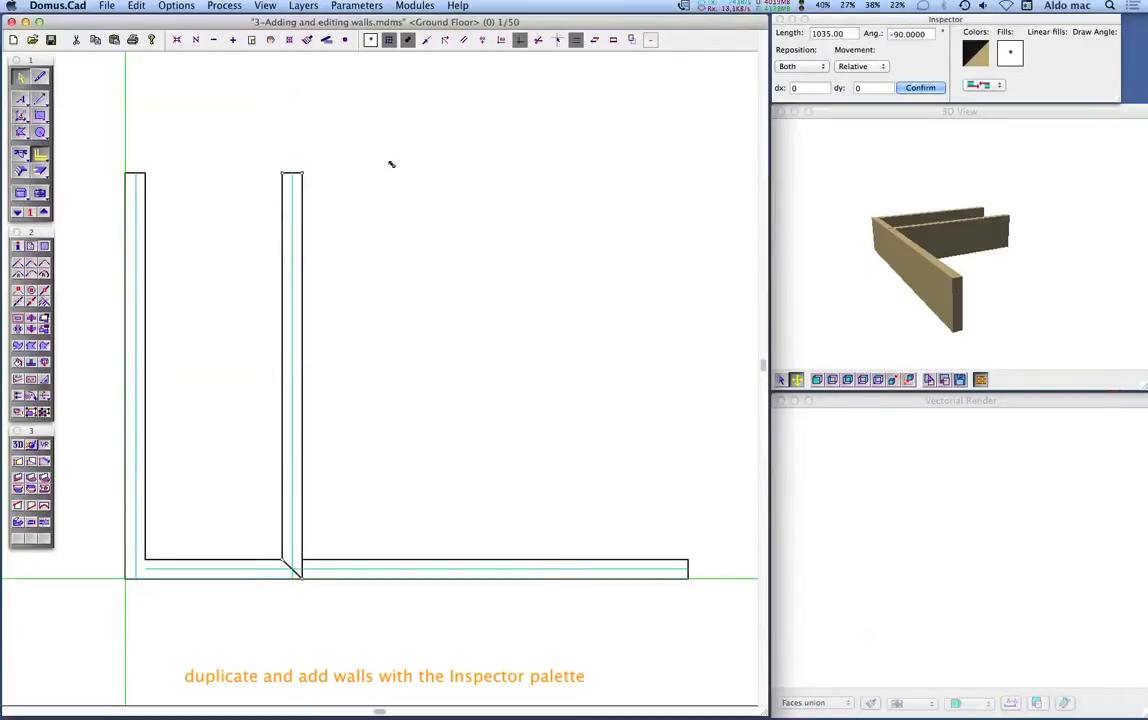
click(797, 88)
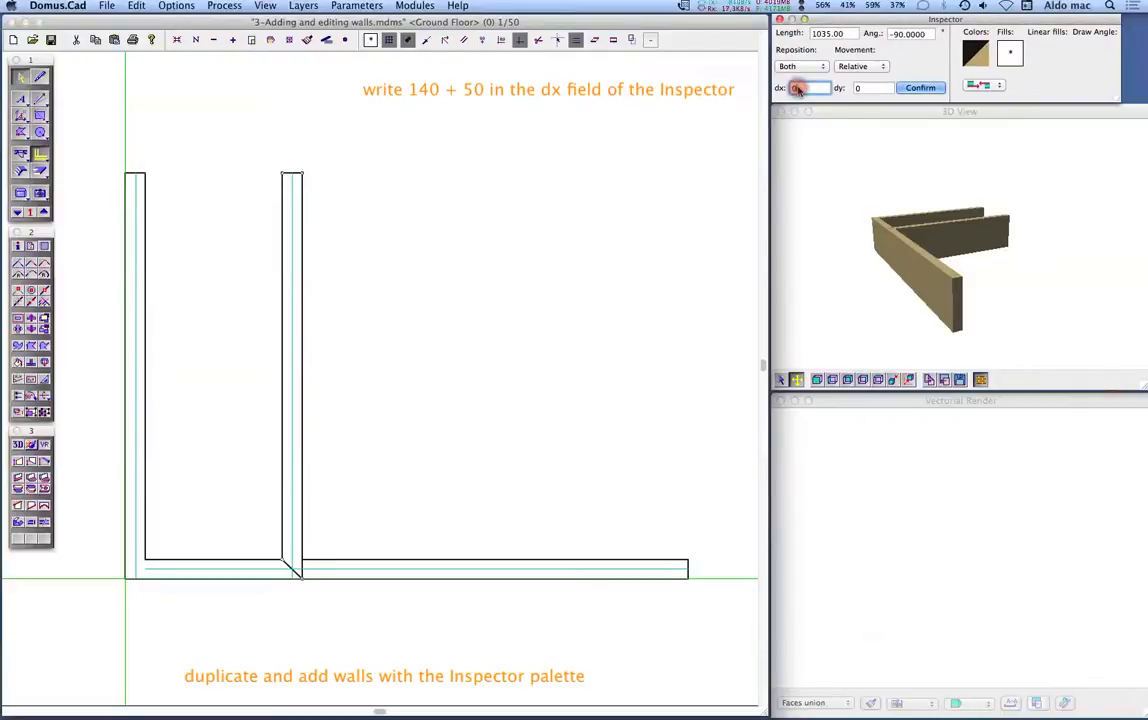
text(150+)
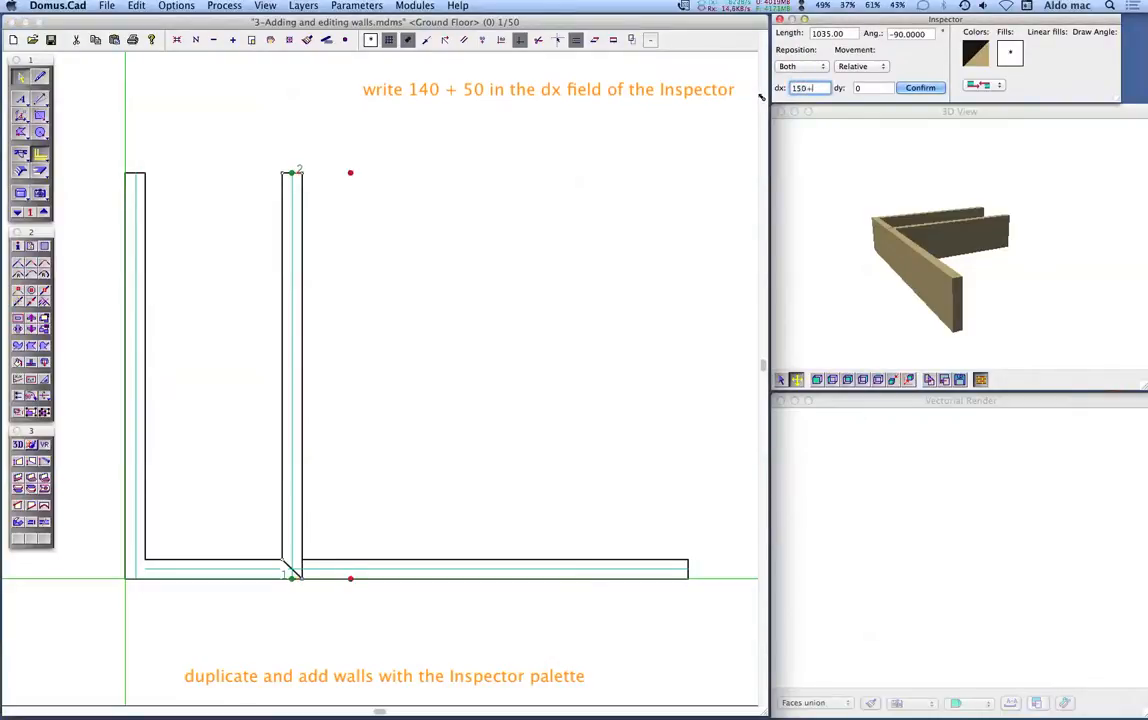
text(50)
click(922, 88)
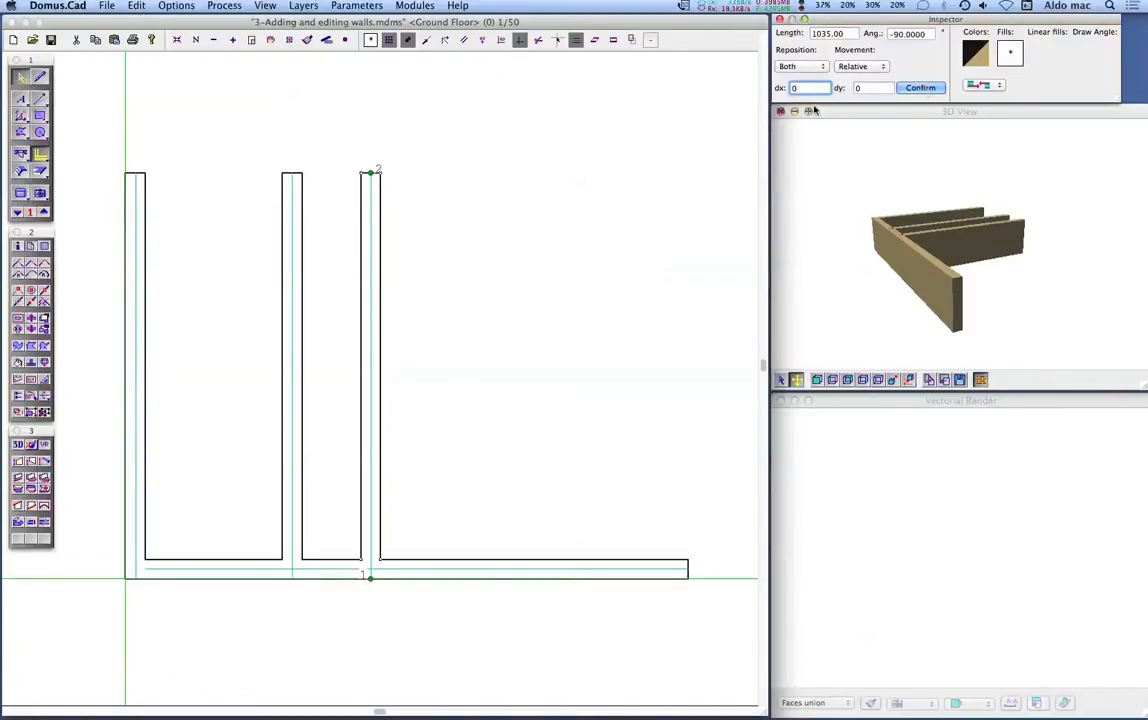
- Copy and paste the third vertical wall, and shift the pasted wall 350 cm in x with Move Wall
click(533, 213)
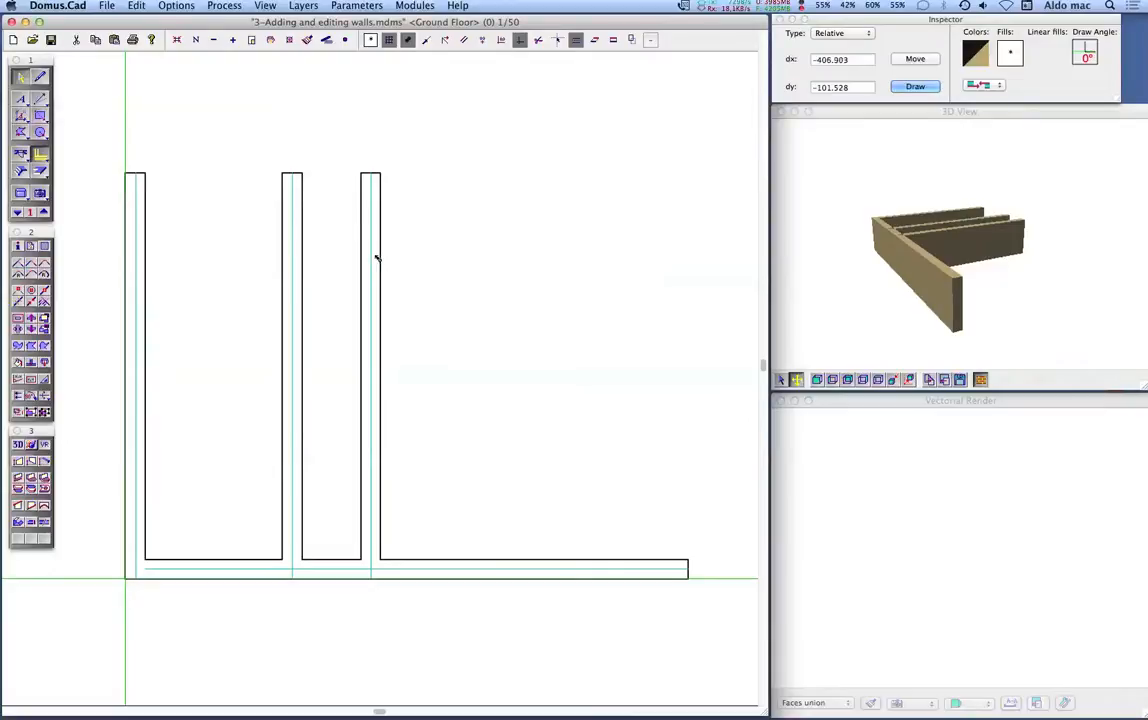
click(374, 254)
right_click(373, 256)
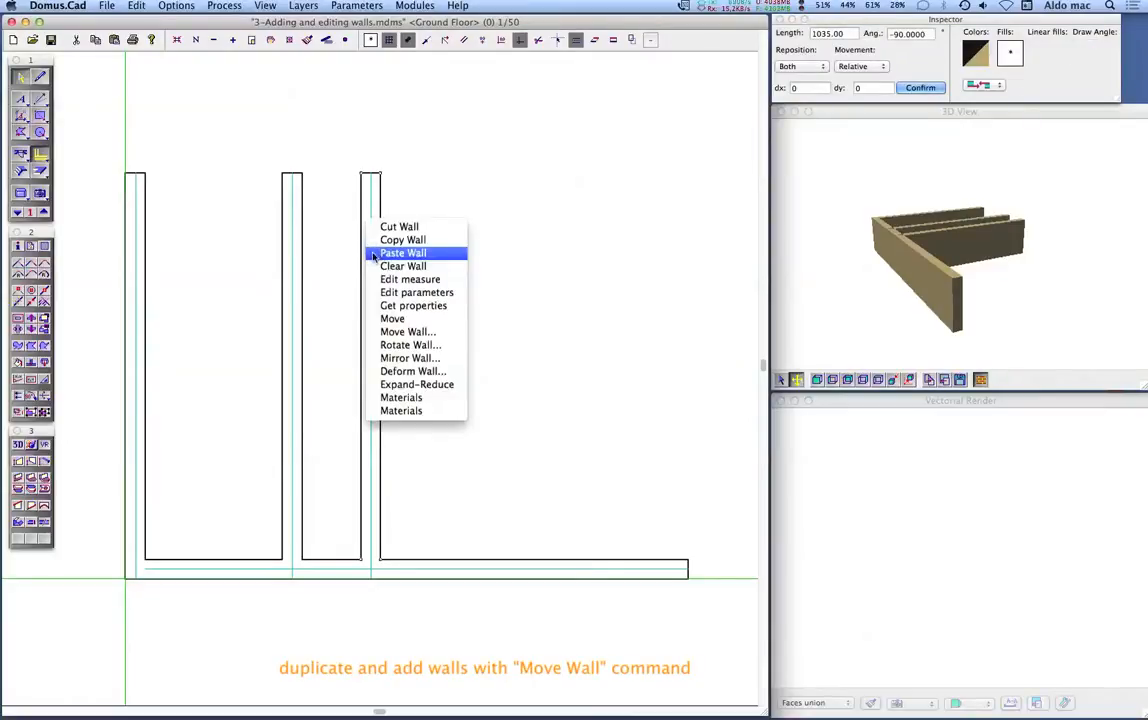
click(379, 242)
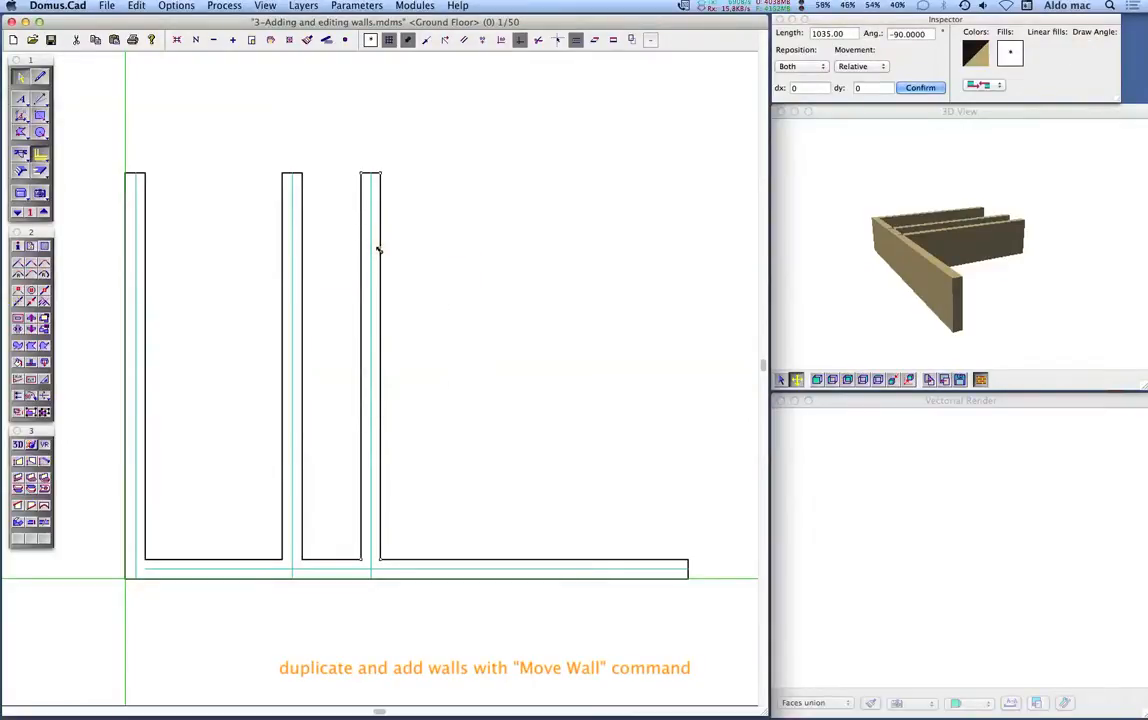
right_click(376, 246)
click(376, 246)
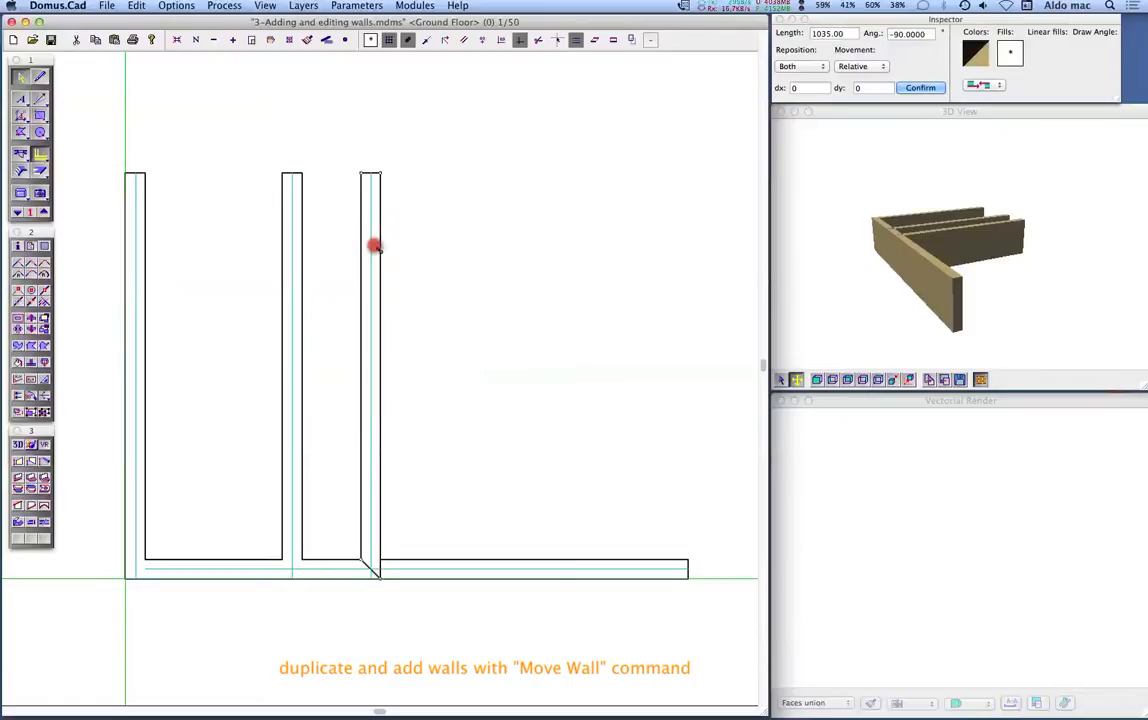
right_click(372, 248)
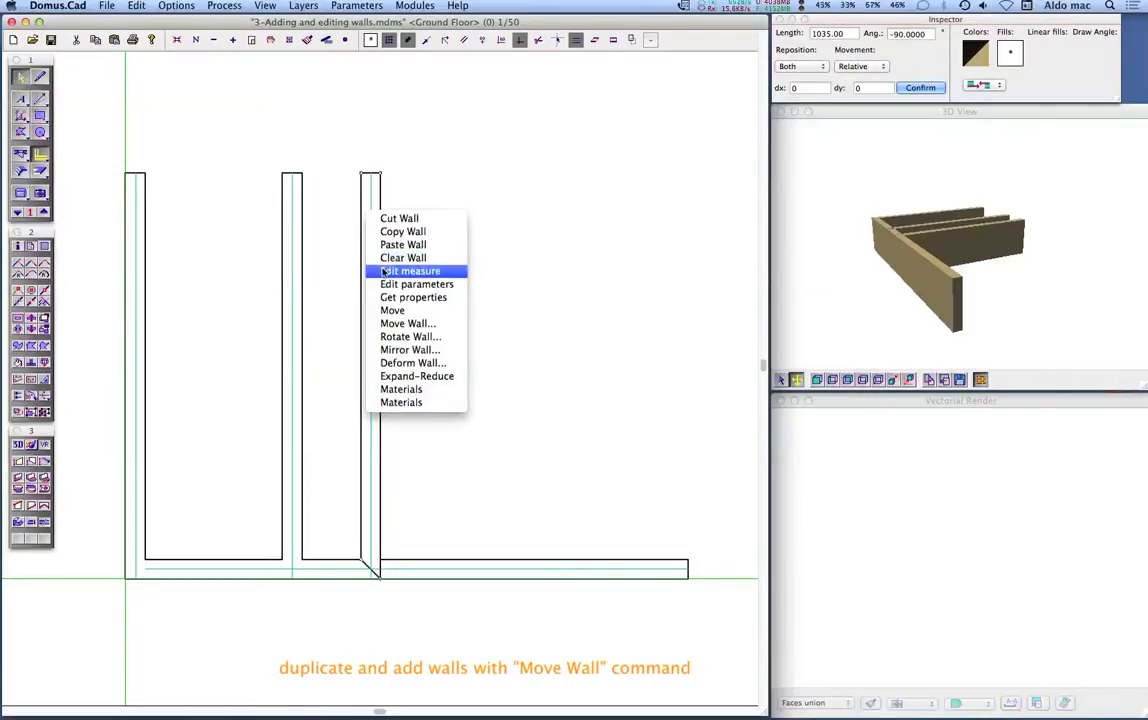
click(404, 324)
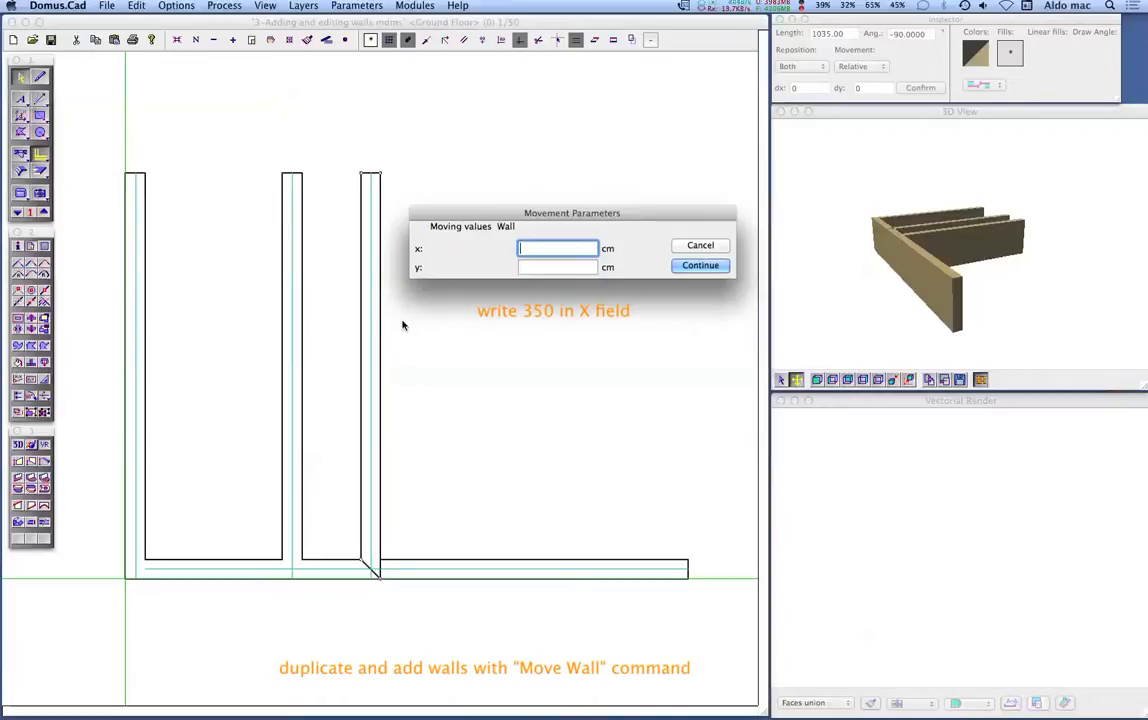
text(350)
click(698, 267)
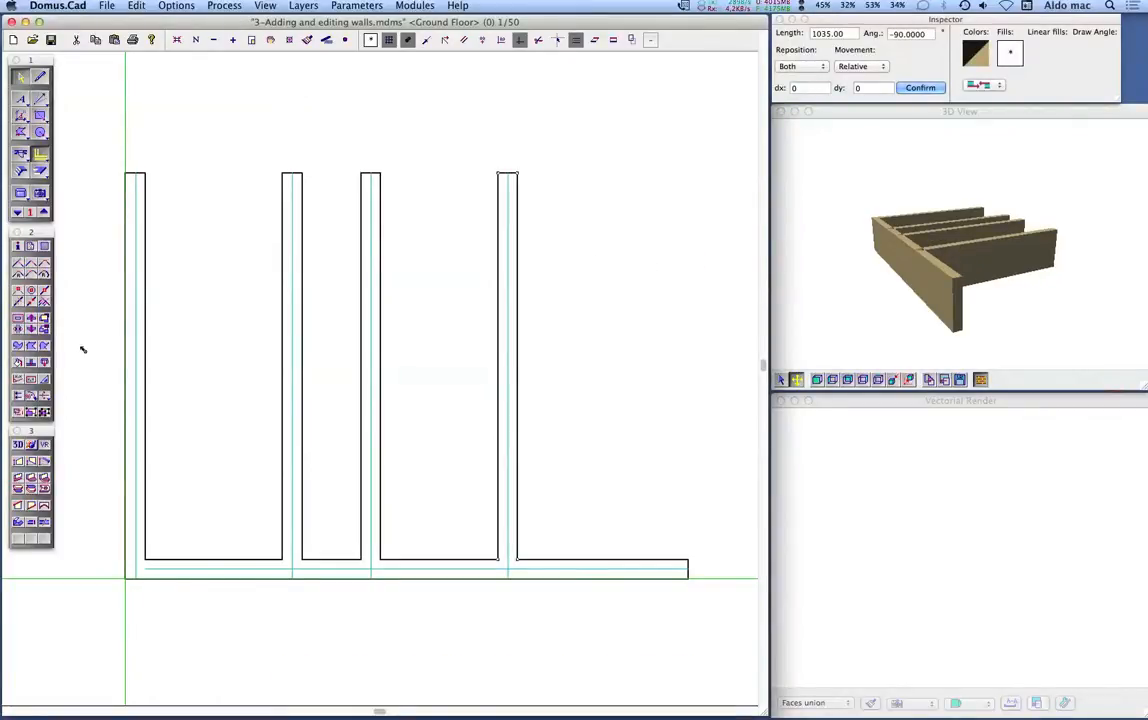
- Measure the clear distances between the four vertical walls and the second wall's thickness along the horizontal wall
click(45, 380)
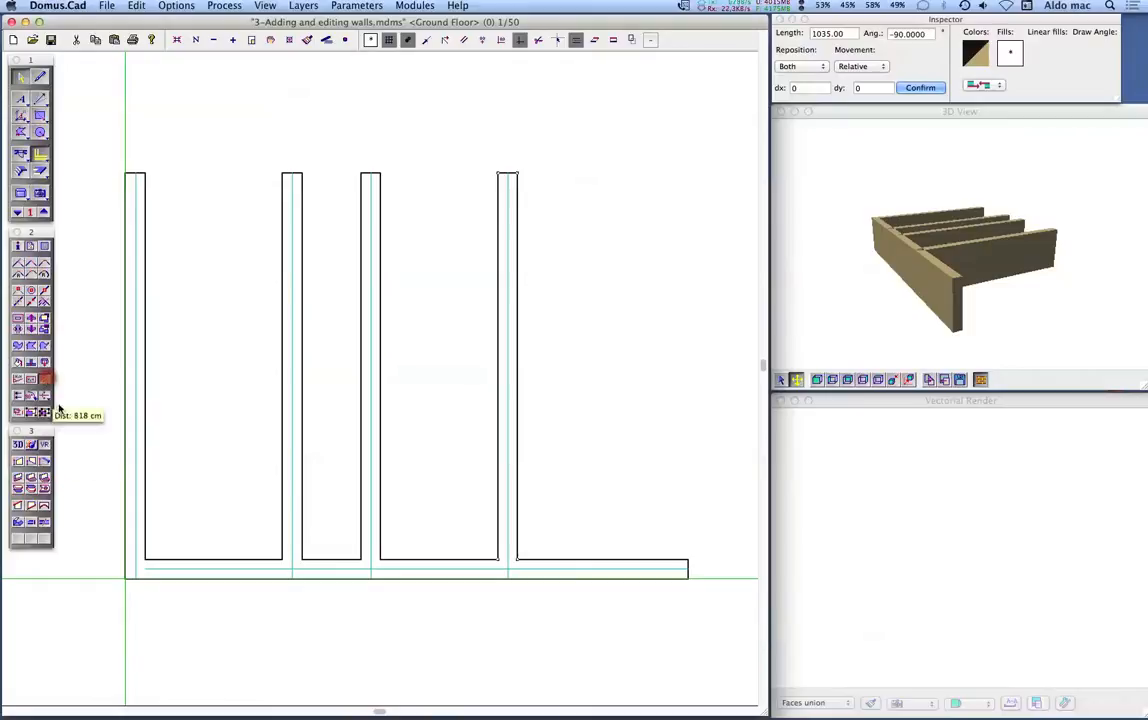
click(145, 561)
text(350)
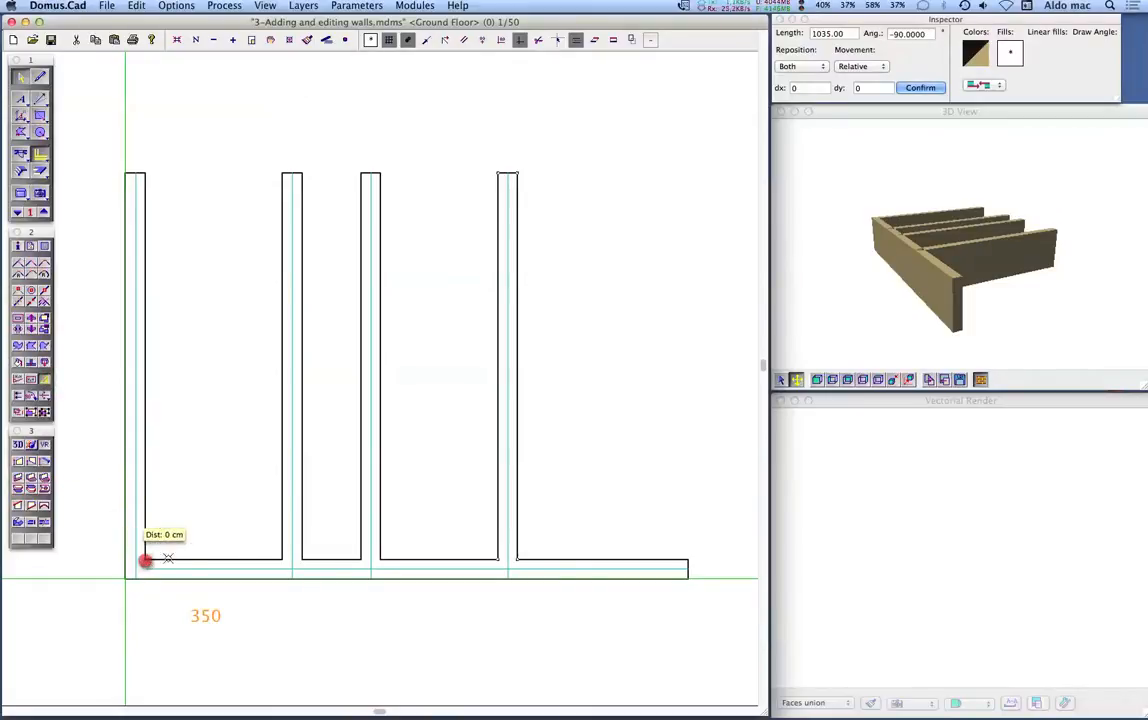
click(281, 561)
text(50)
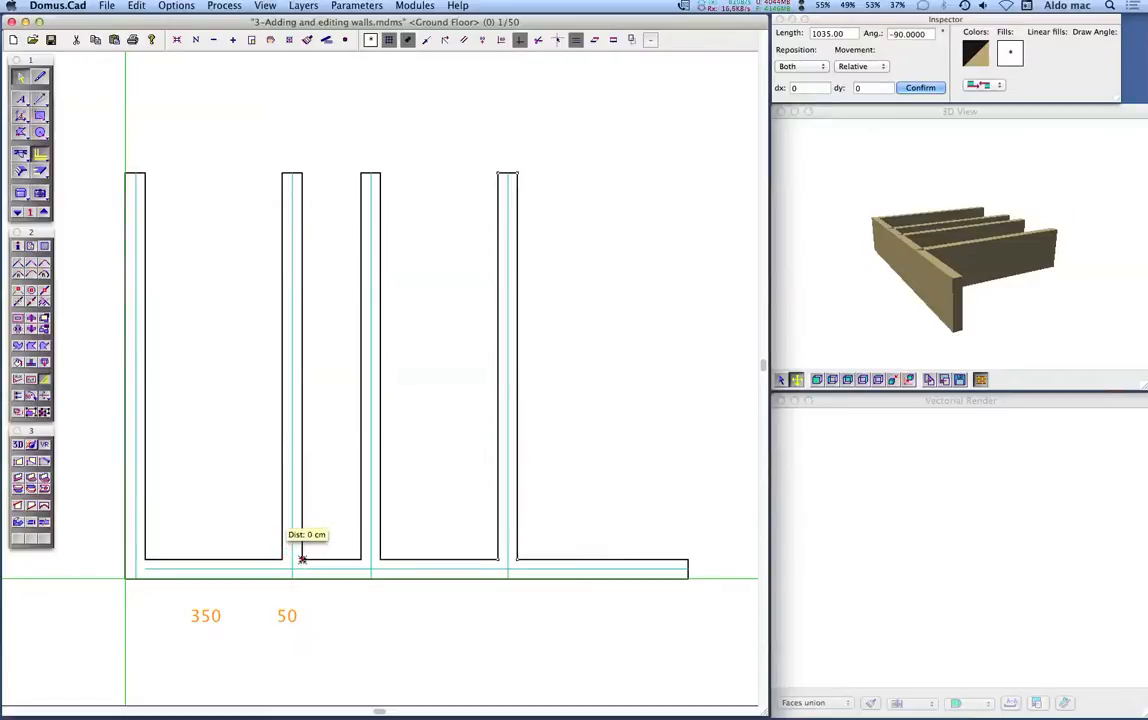
click(301, 560)
text(150)
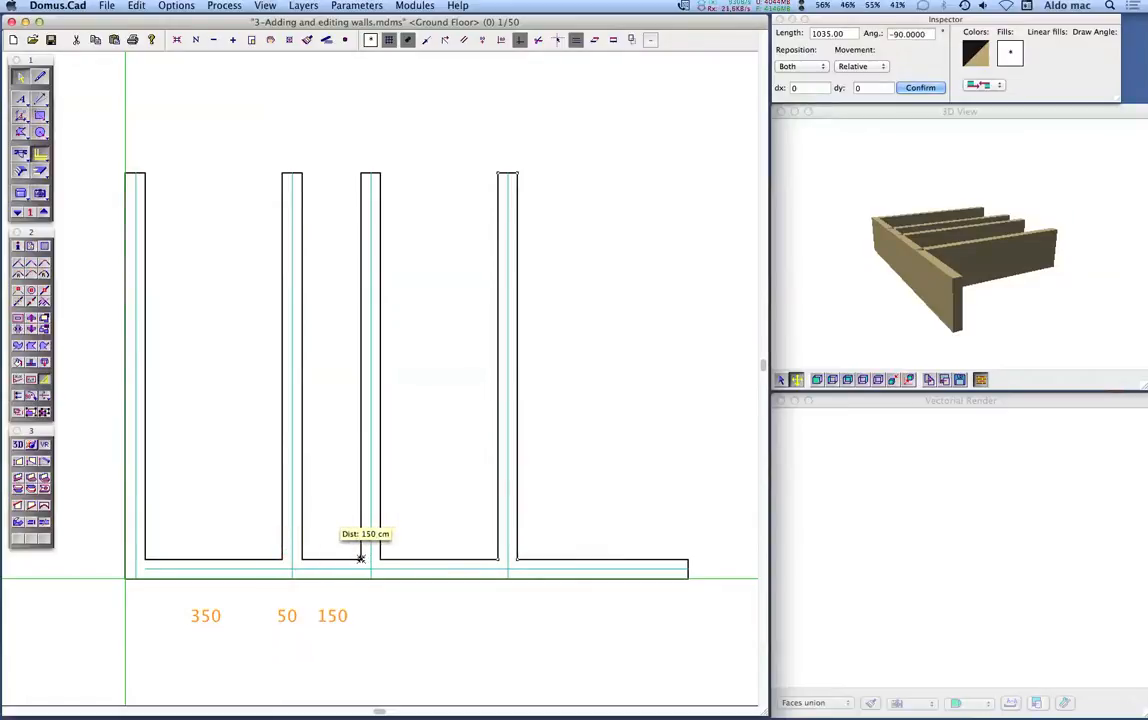
click(379, 558)
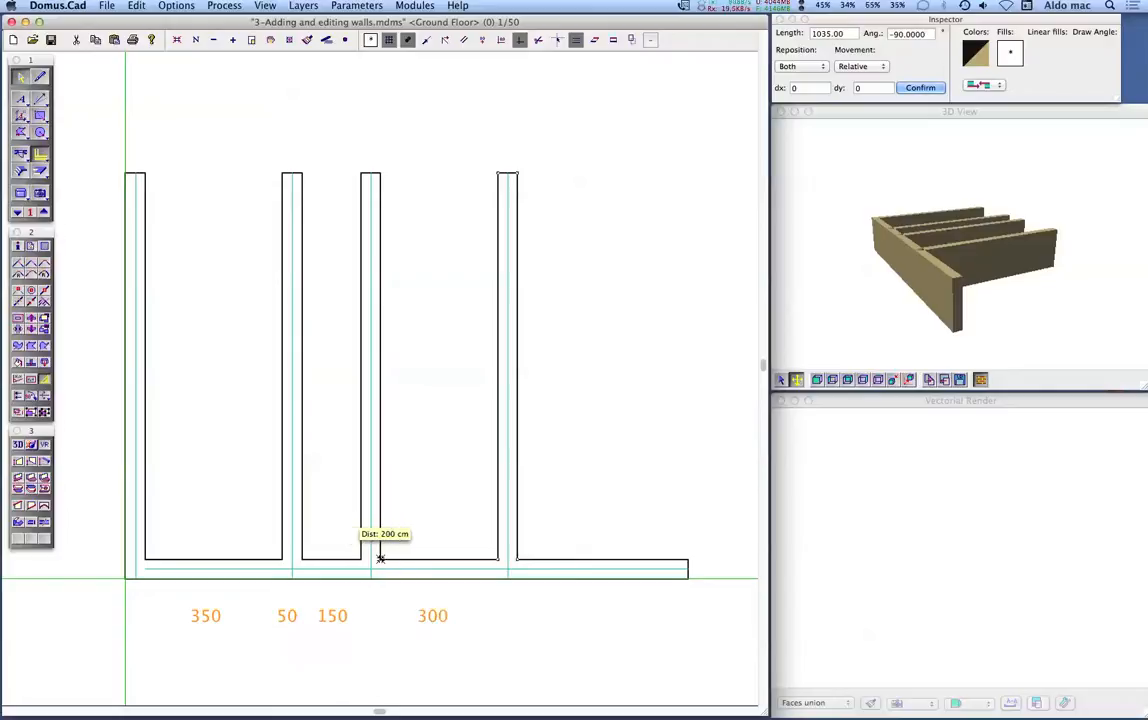
click(379, 558)
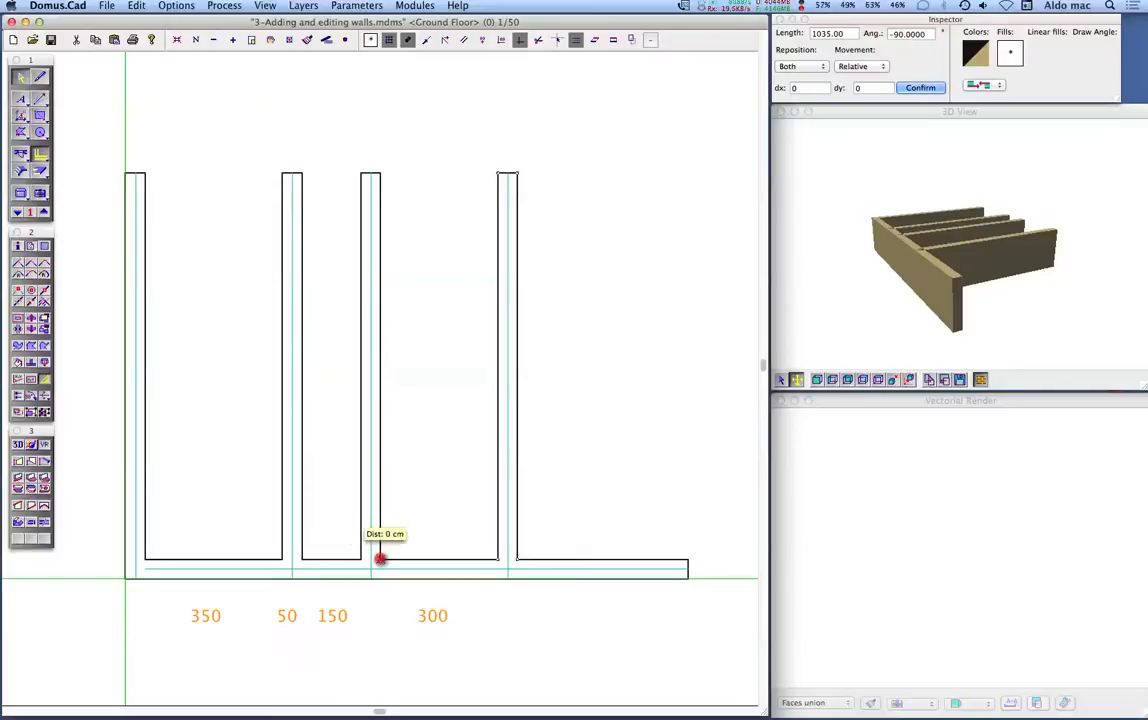
click(497, 560)
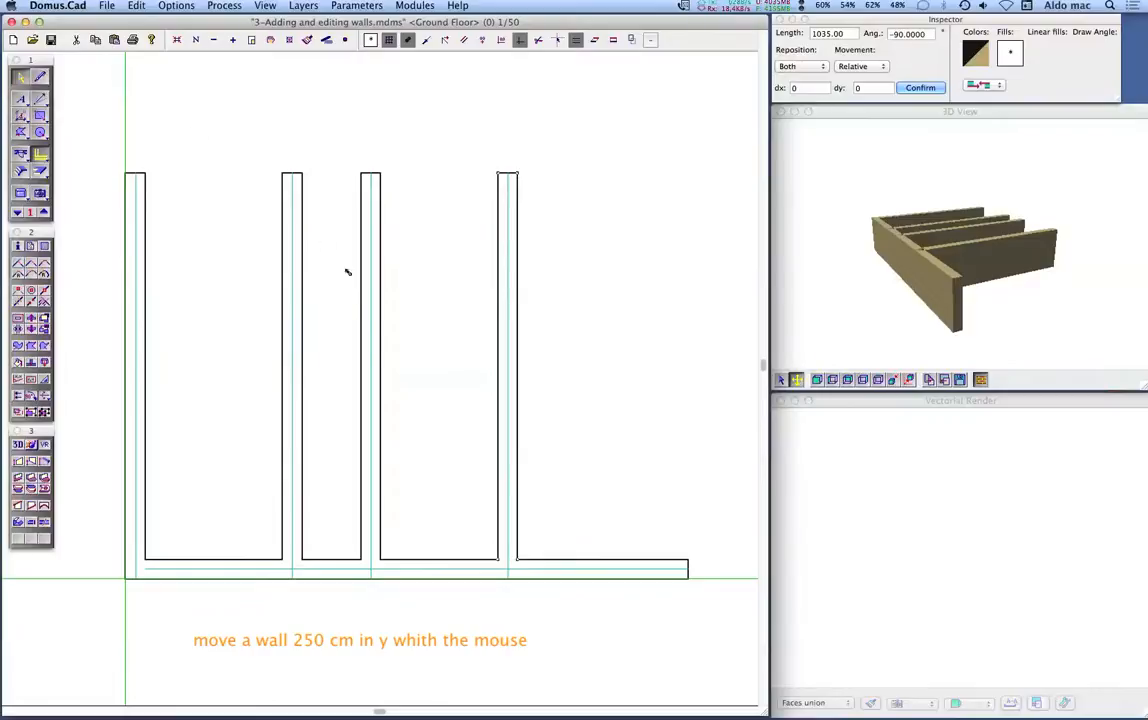
- Move the horizontal wall segment between the second and third vertical walls 250 cm in y, and the adjacent segment 100 cm in y
click(324, 569)
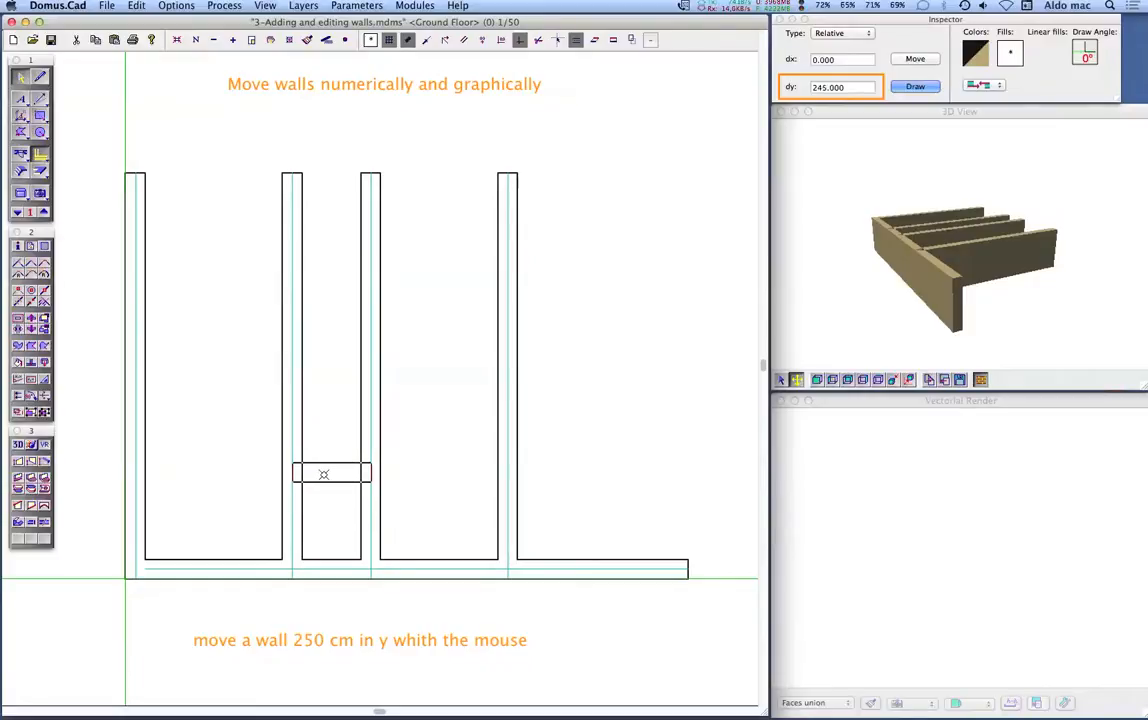
click(323, 471)
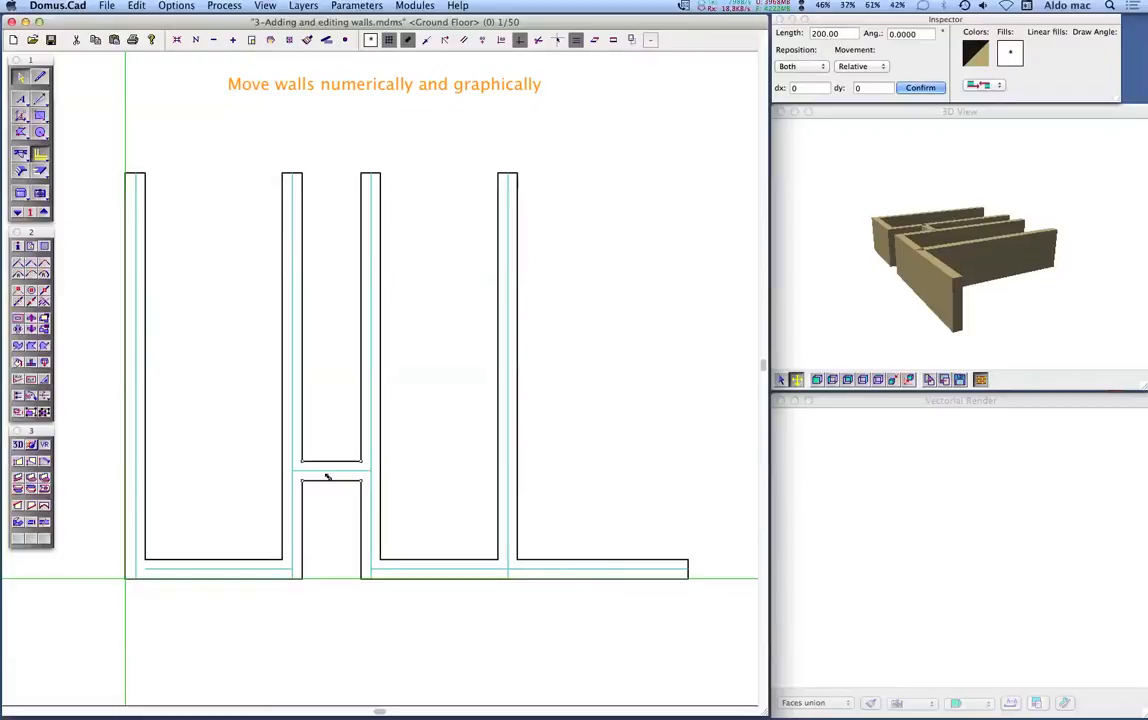
click(438, 570)
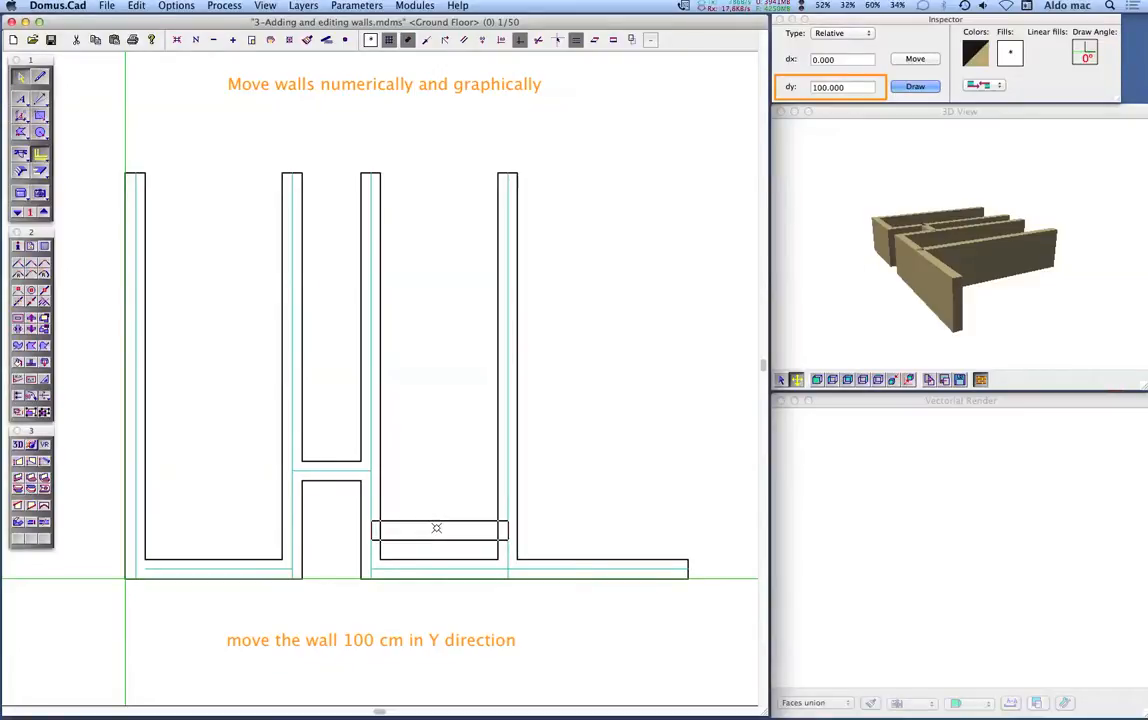
click(436, 527)
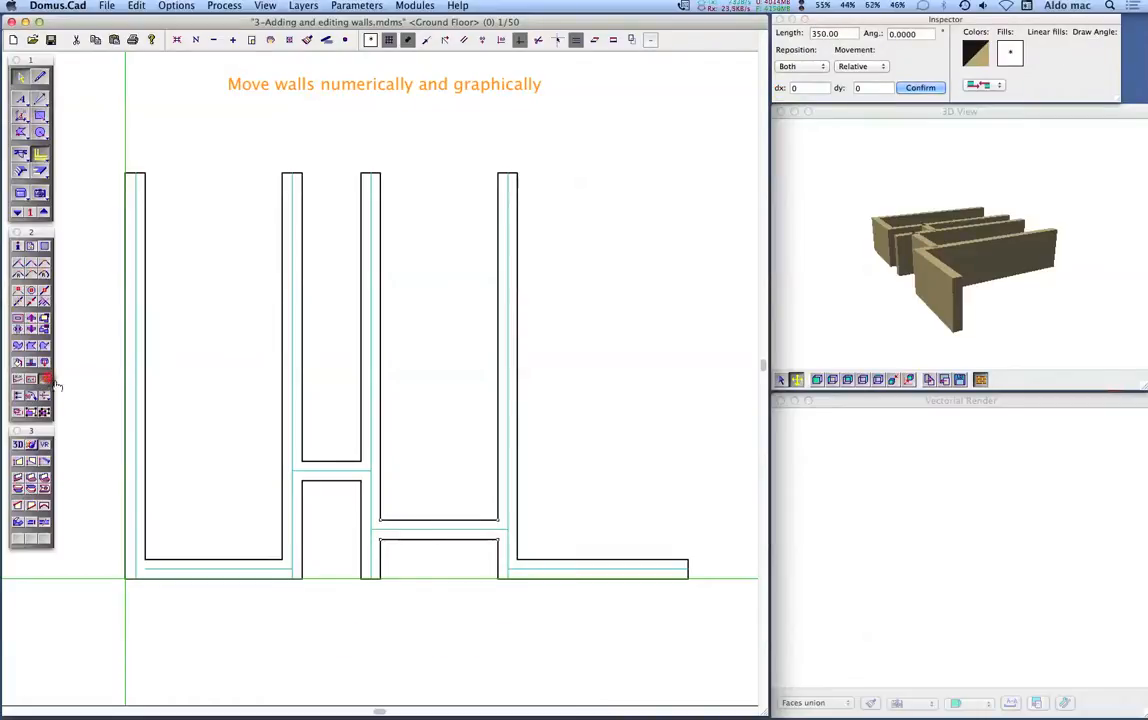
- Measure the distances from the baseline to the undersides of the two moved horizontal wall segments
click(303, 578)
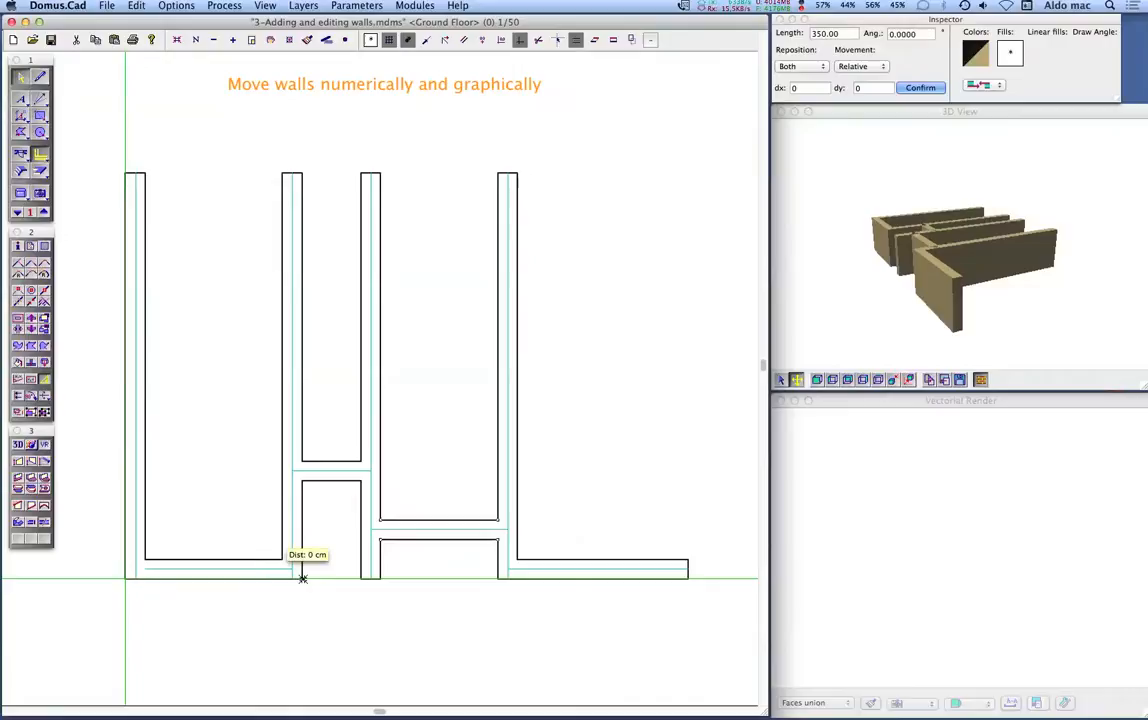
click(303, 480)
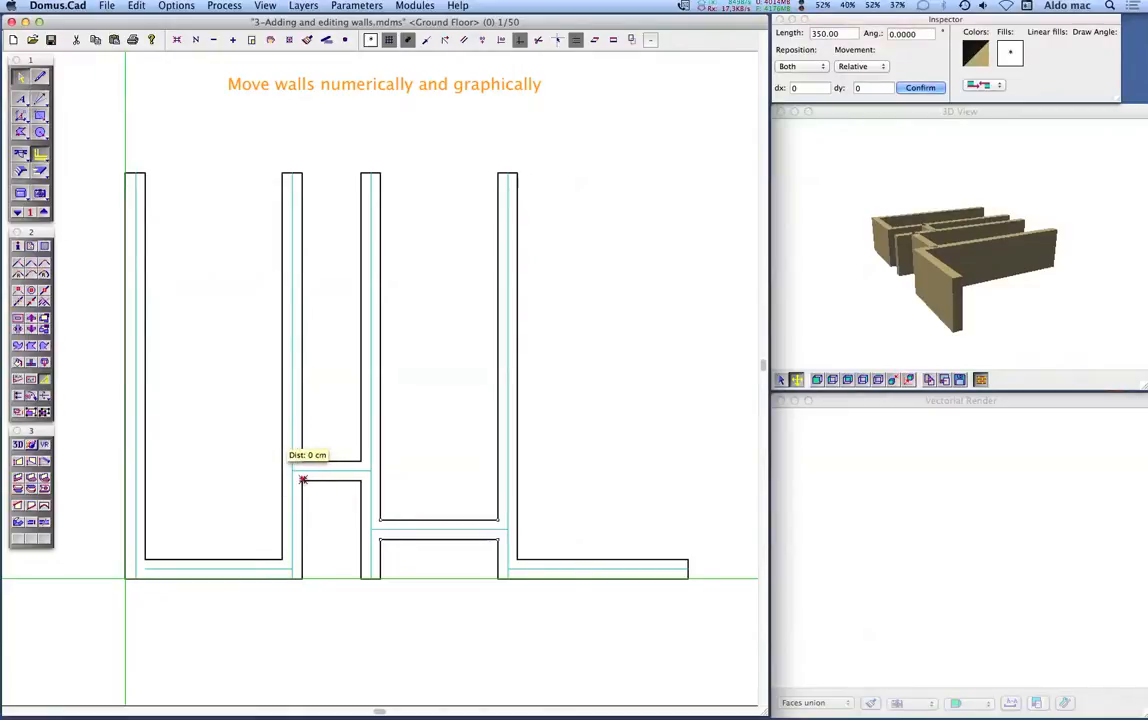
click(382, 575)
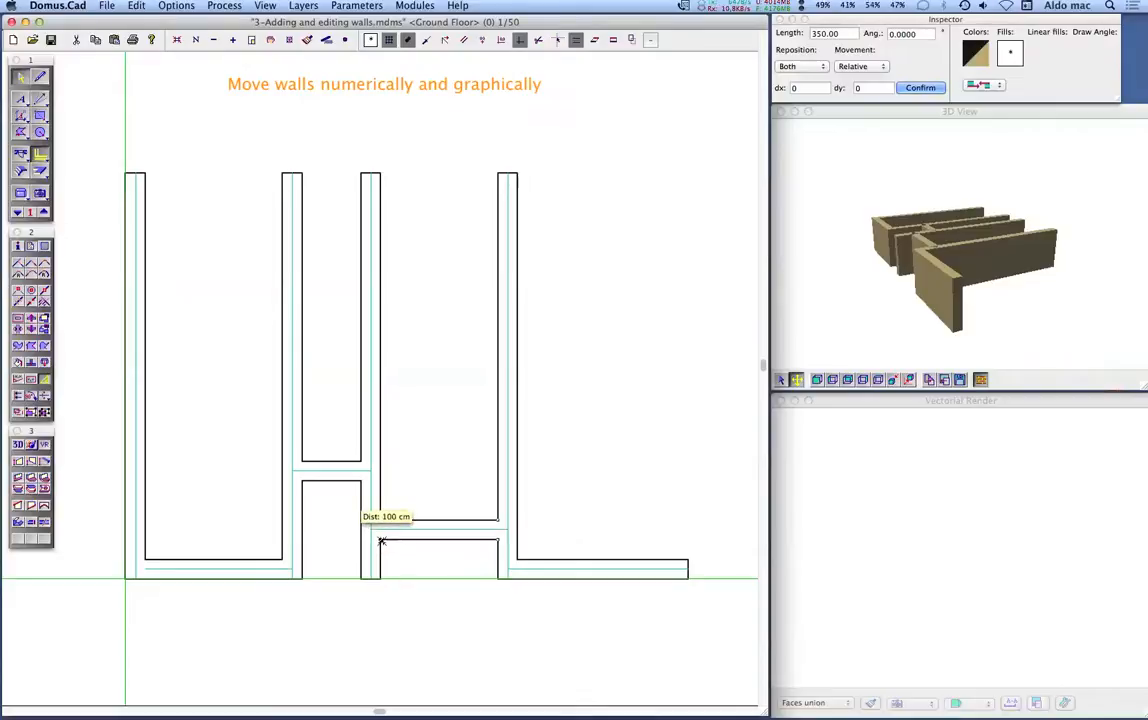
click(381, 541)
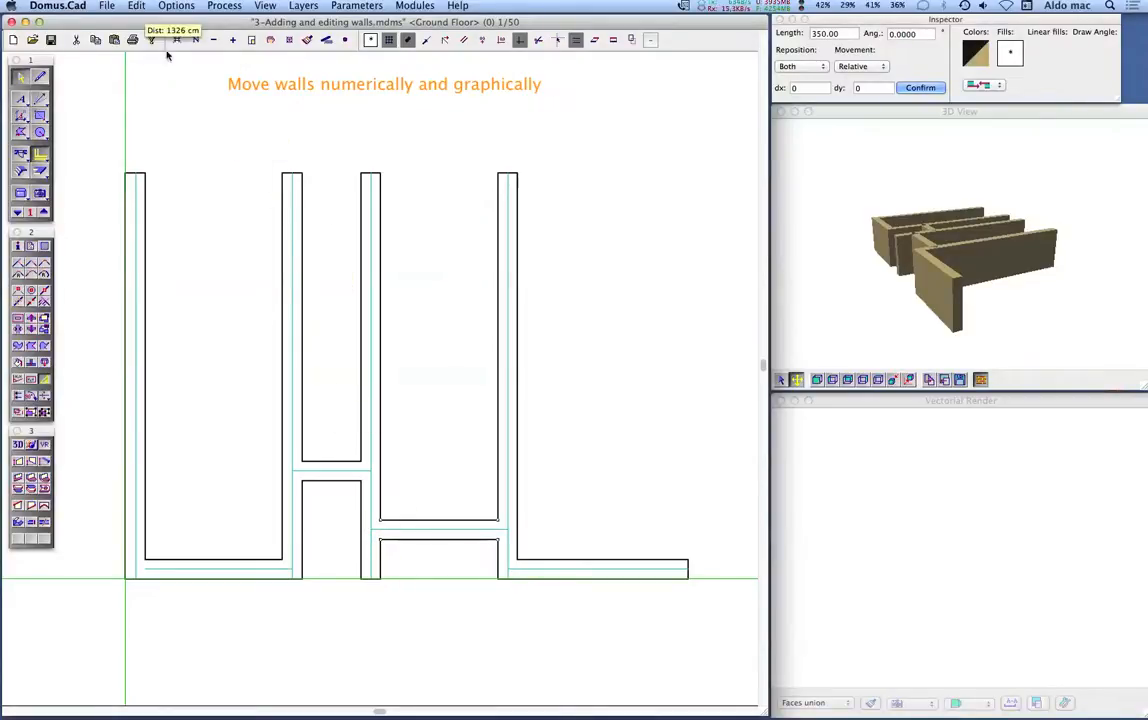
- Undo the last two wall modifications, the moves of both horizontal wall segments
click(137, 6)
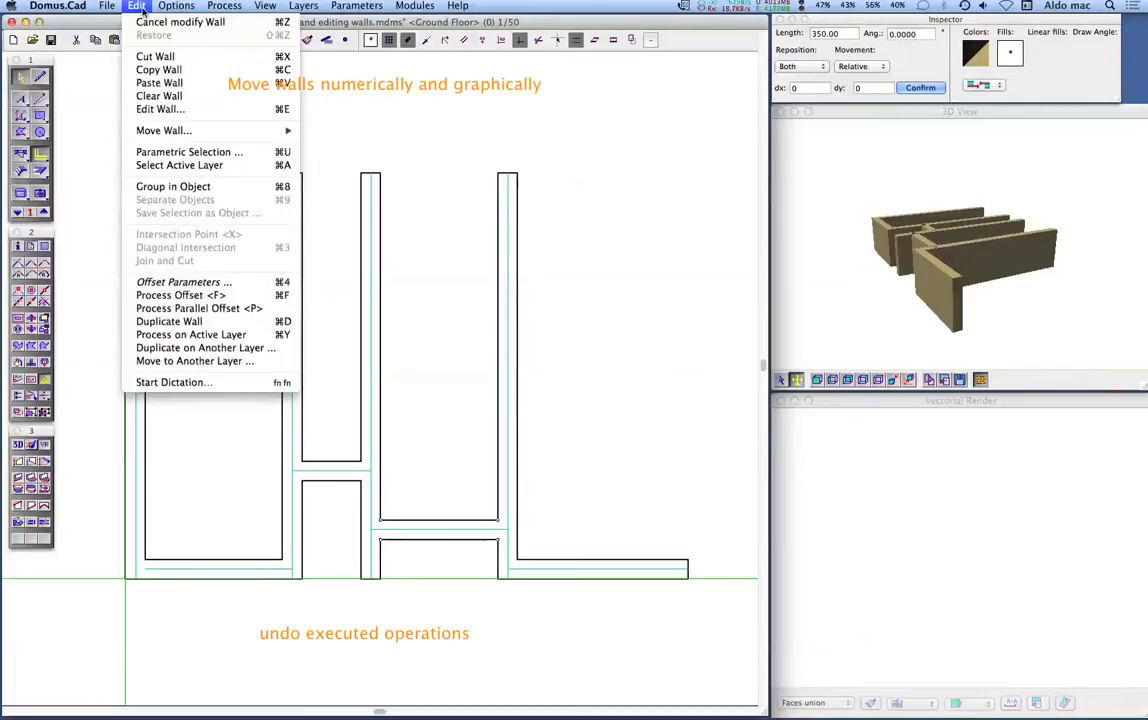
click(145, 21)
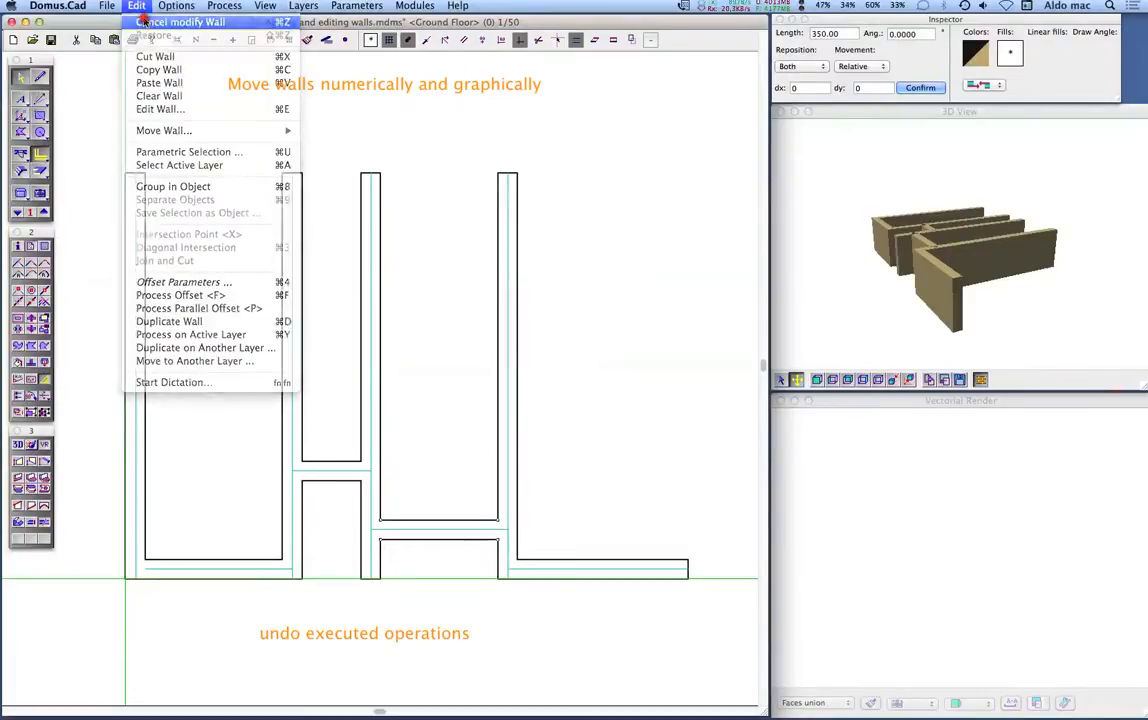
click(137, 6)
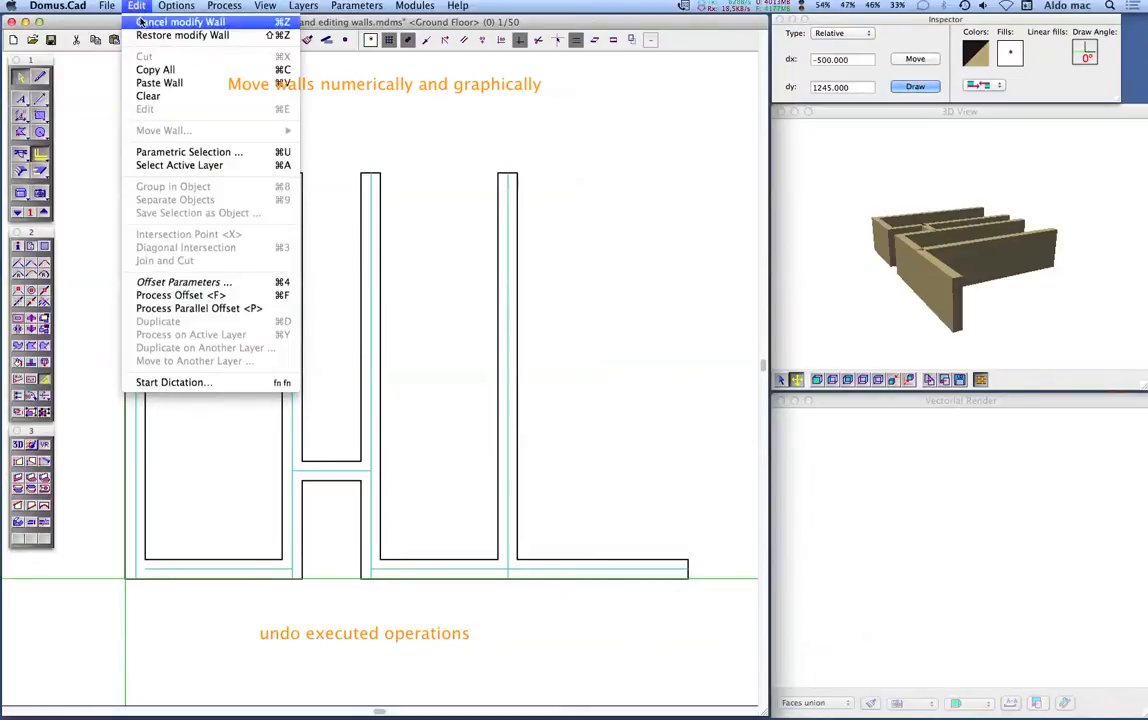
click(141, 21)
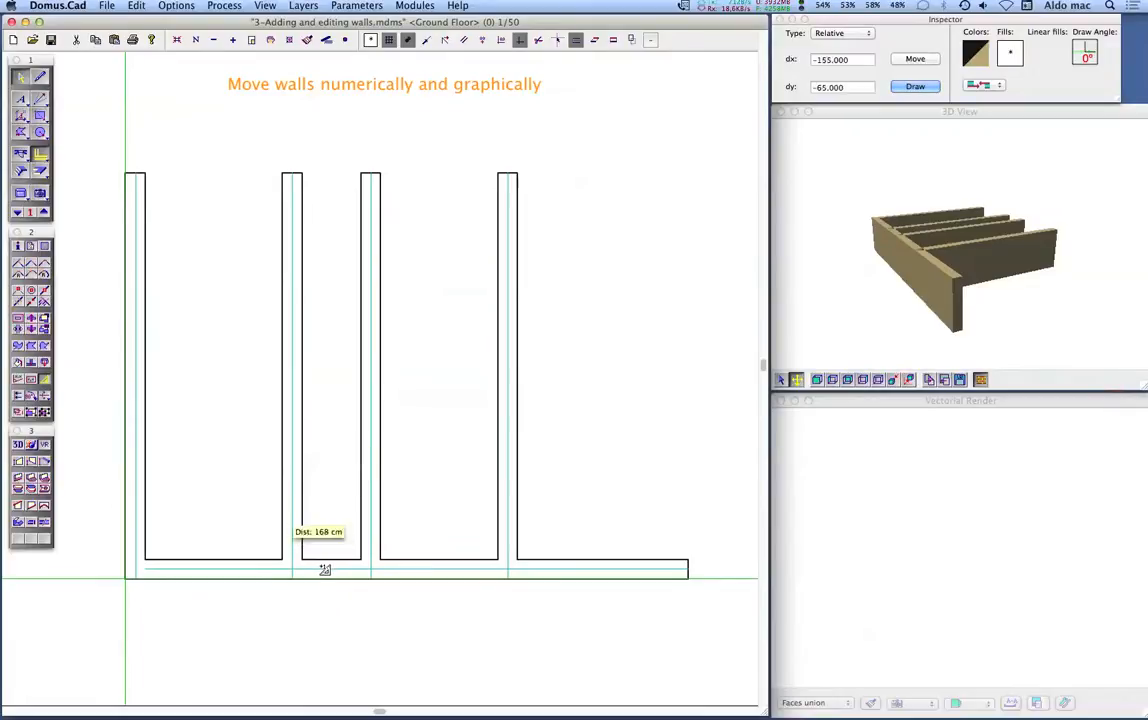
- Move both ends of the horizontal wall segment between the second and third vertical walls by a relative dy of 250 using the Inspector
click(24, 80)
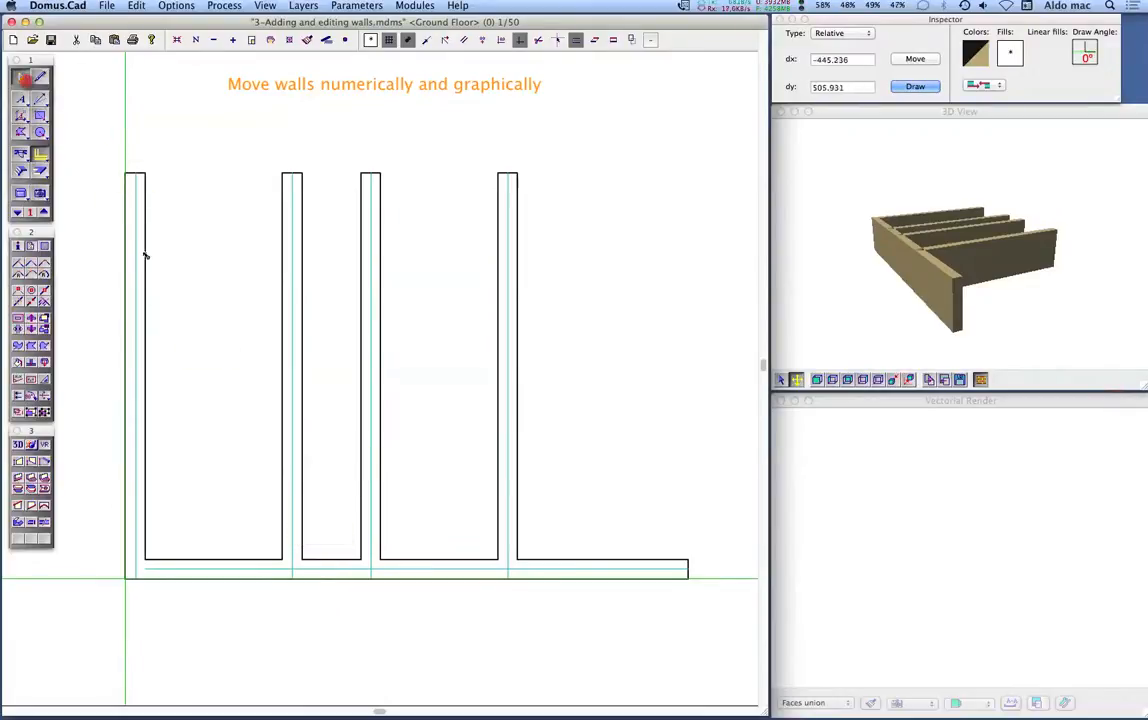
click(336, 571)
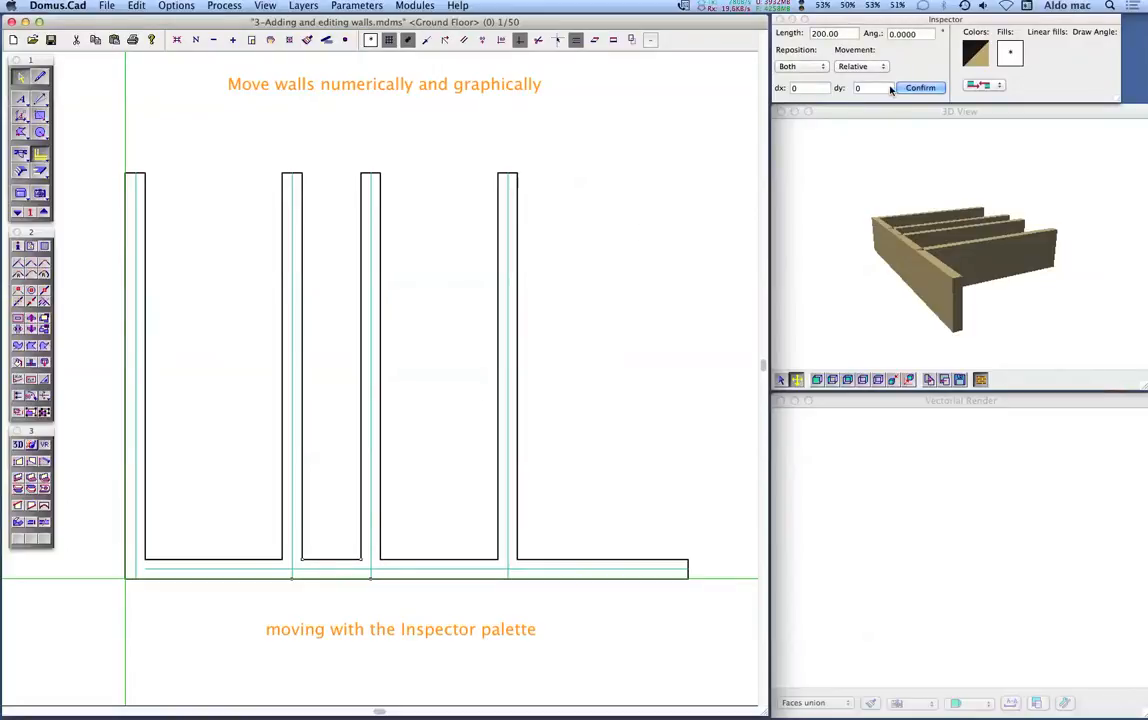
click(822, 67)
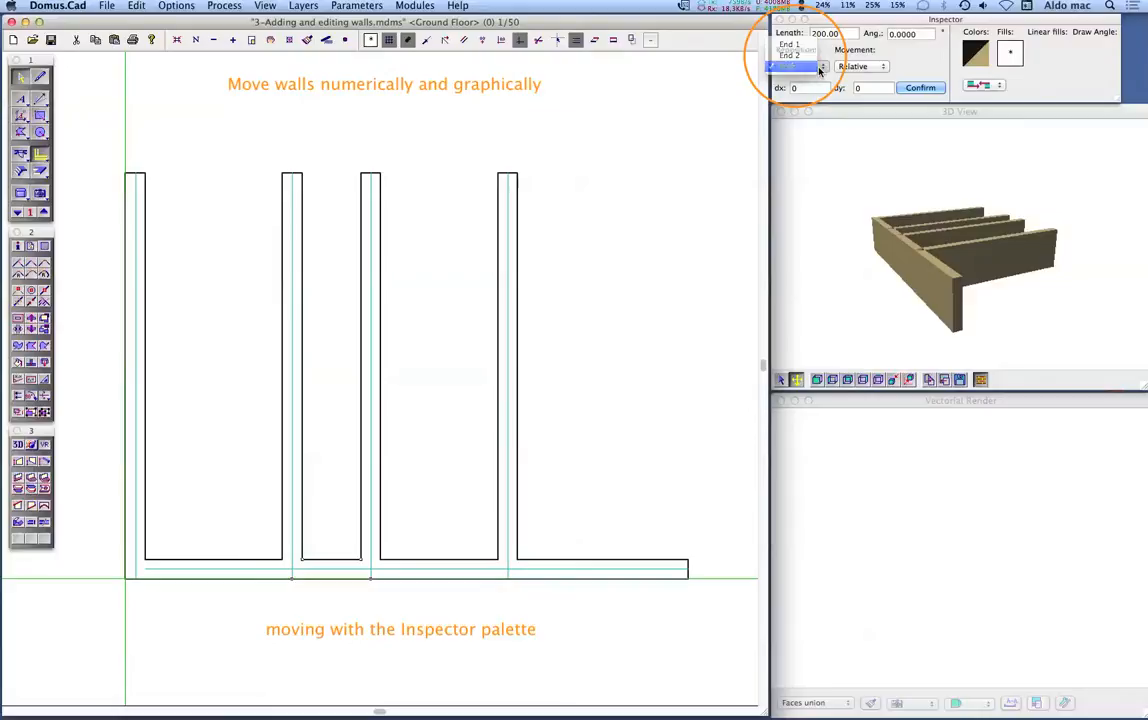
click(820, 67)
click(861, 88)
double_click(862, 87)
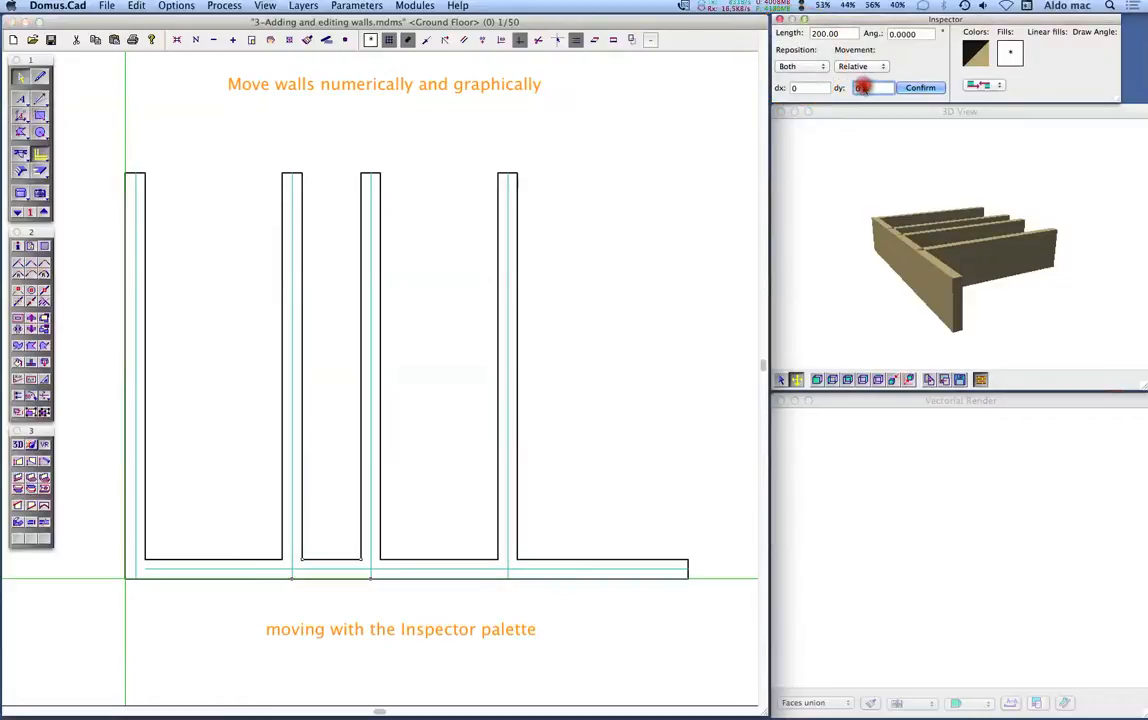
text(25)
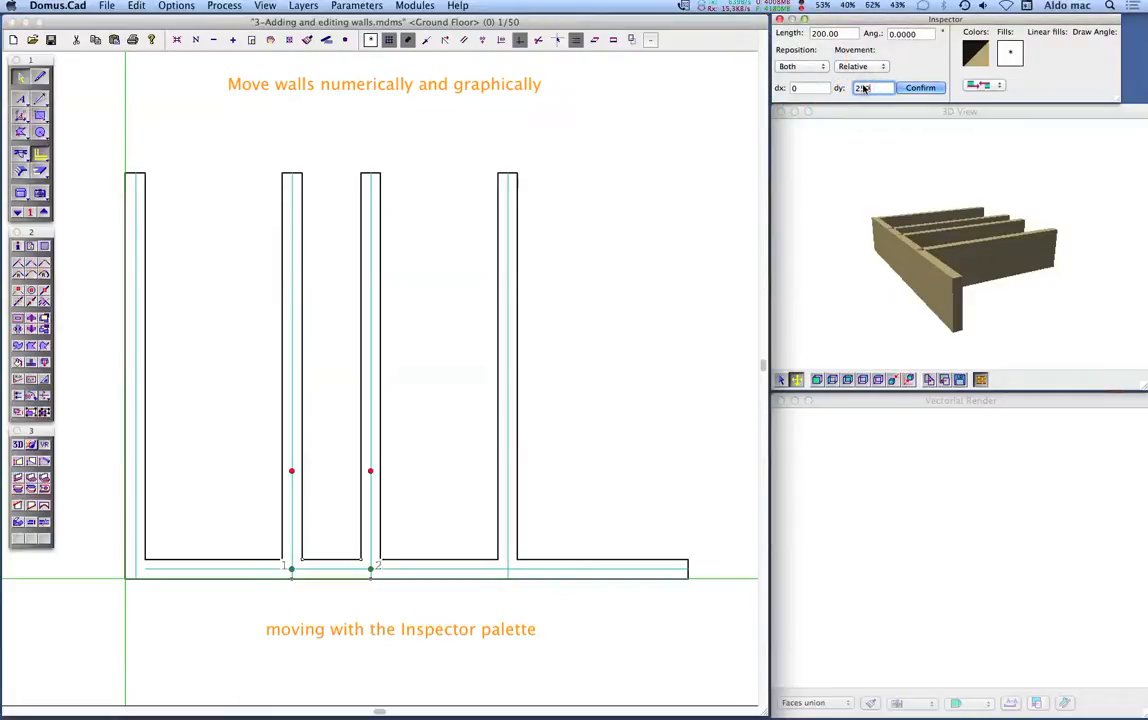
click(912, 88)
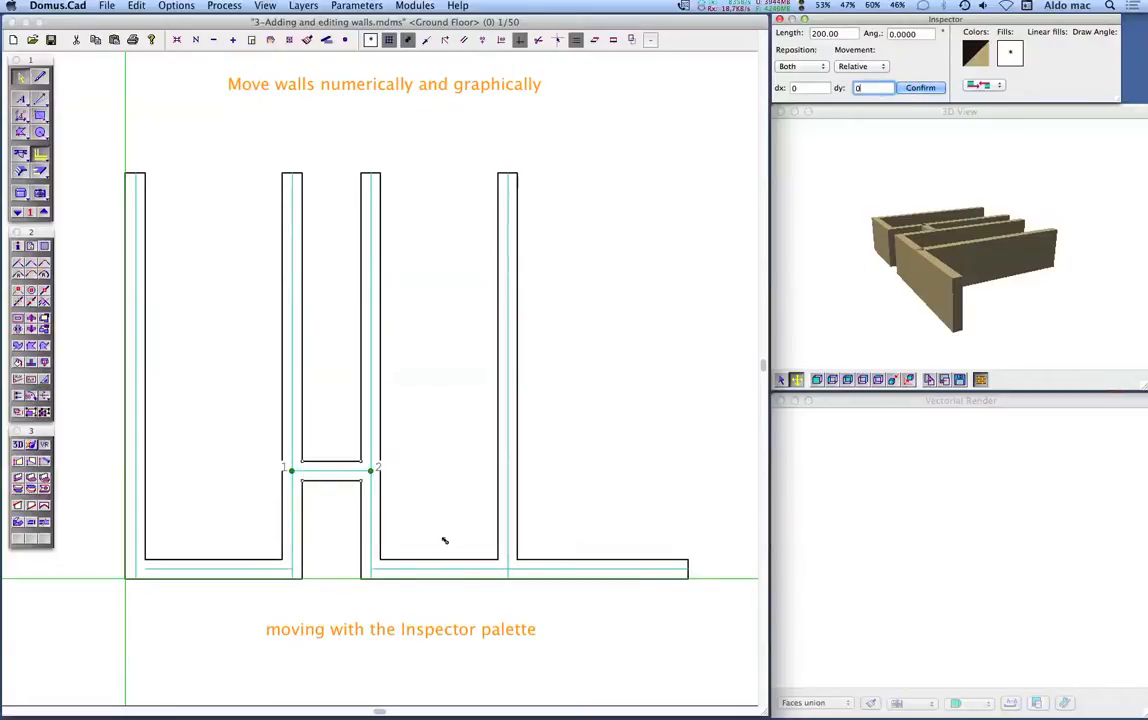
- Move both ends of the horizontal segment between the third and fourth vertical walls by a relative dy of 100, and deselect it
click(432, 572)
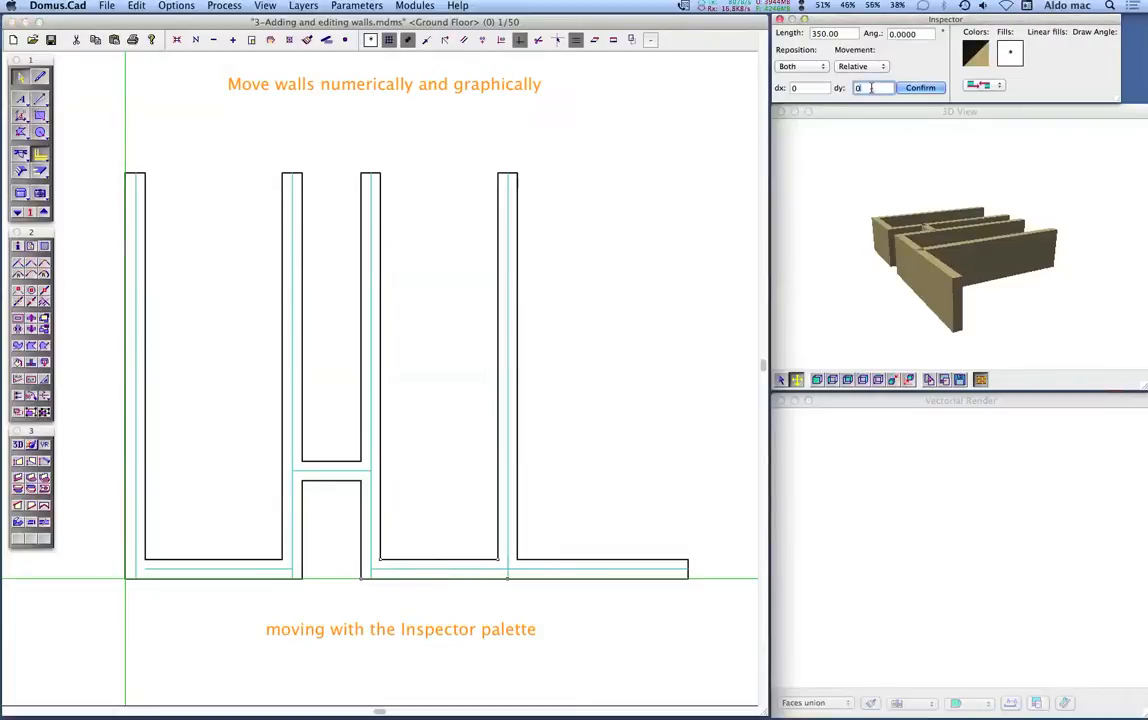
double_click(868, 88)
text(100)
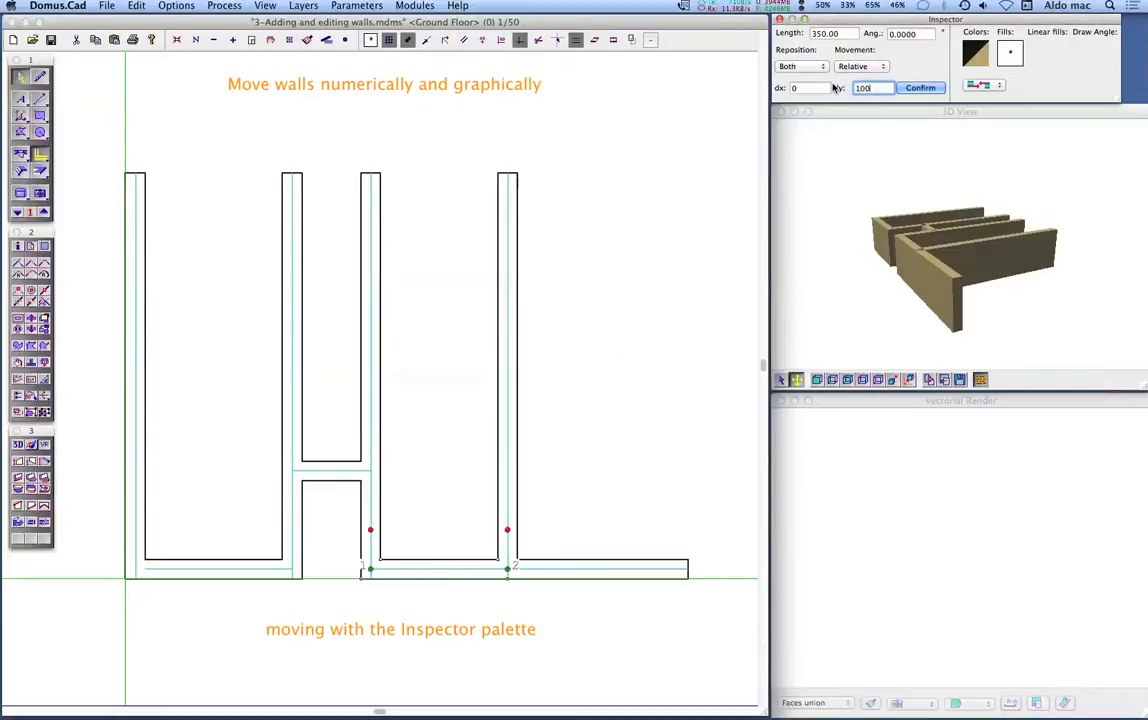
click(914, 89)
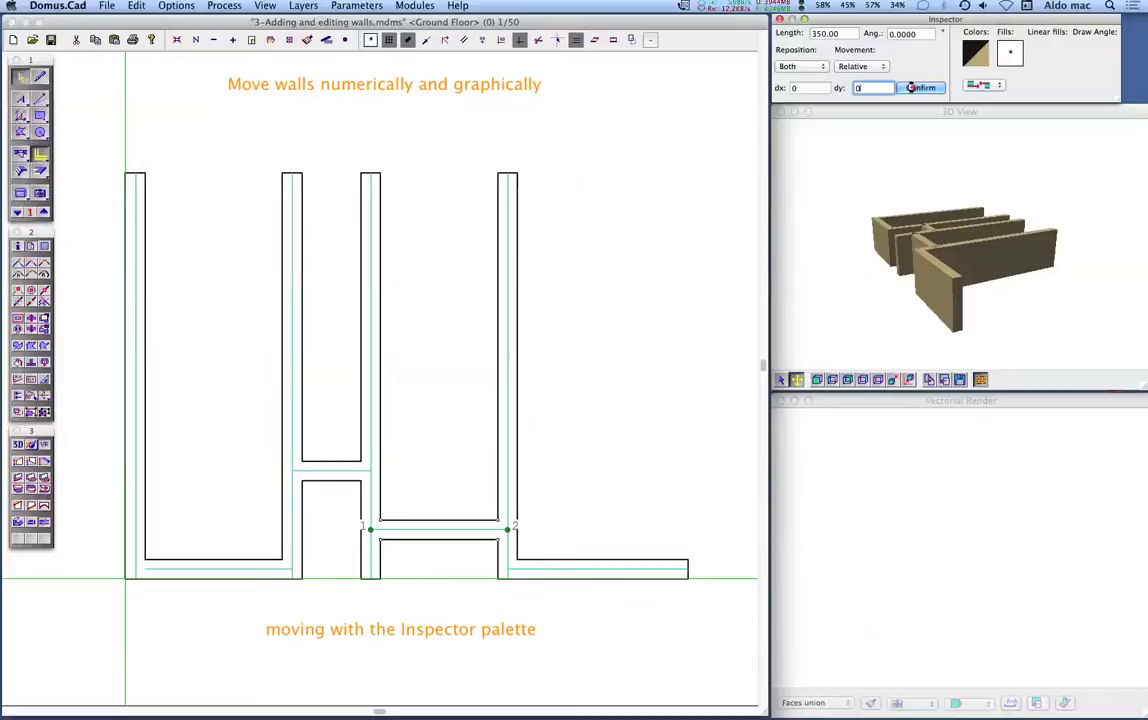
click(663, 189)
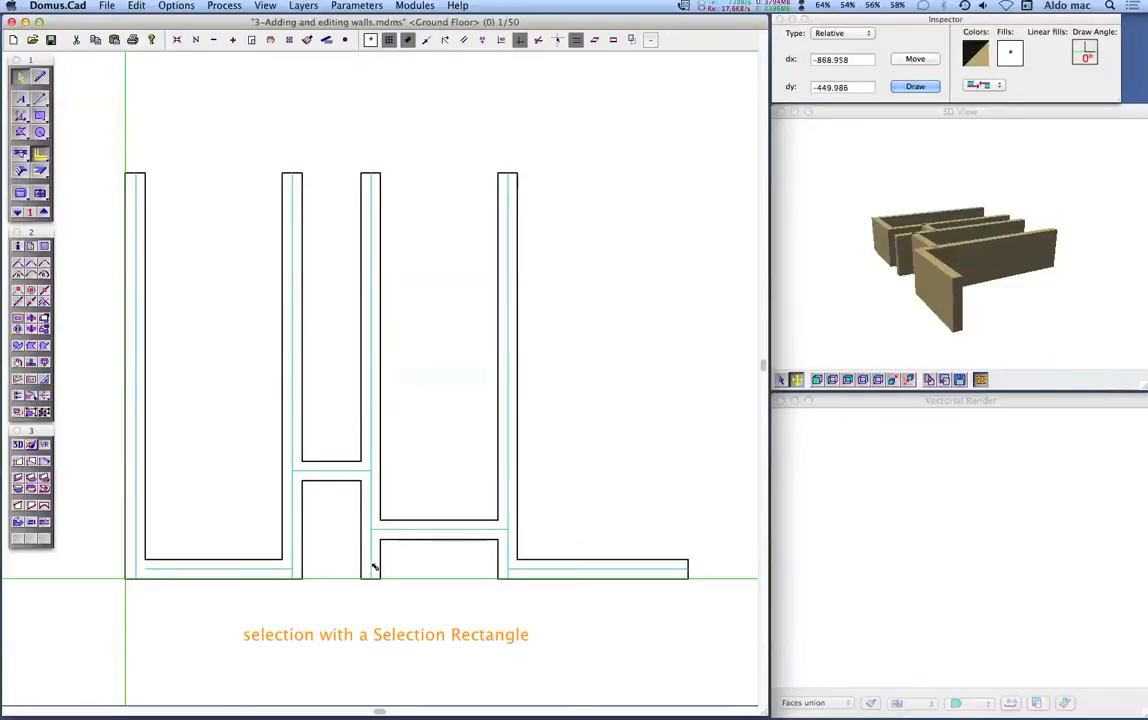
- Rectangle-select the lower stubs of the third and fourth vertical walls, add the outer horizontal wall, clear the selection, and undo the clearing
drag(369, 562, 508, 566)
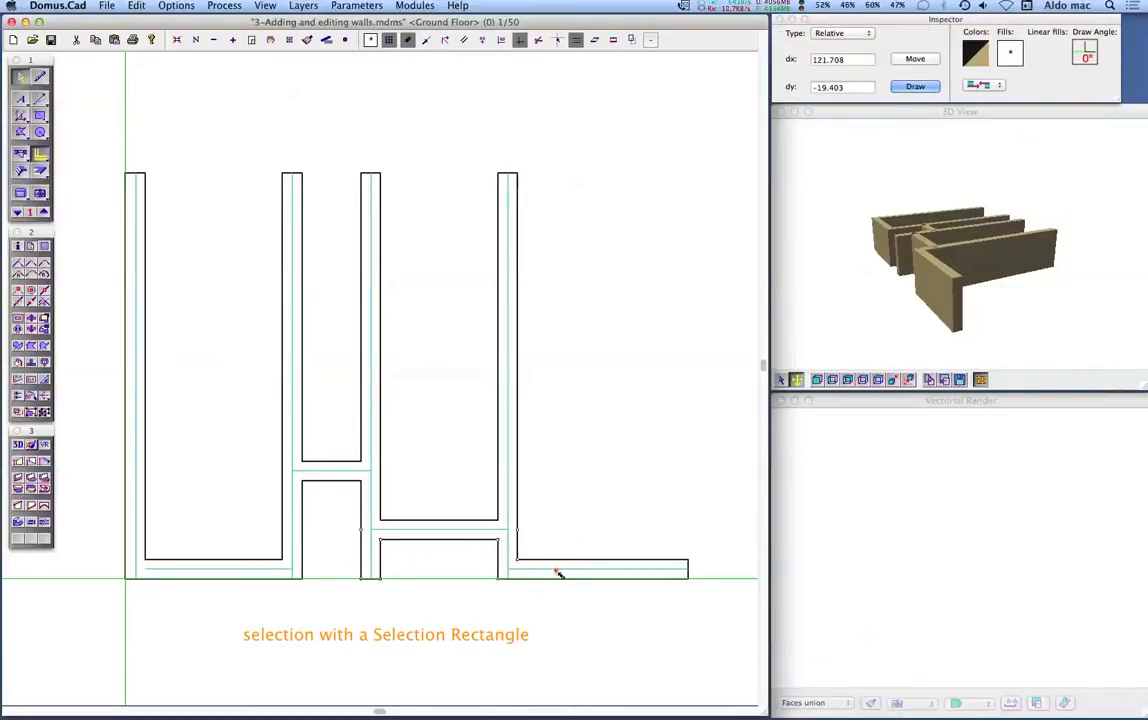
shift+click(556, 571)
right_click(589, 537)
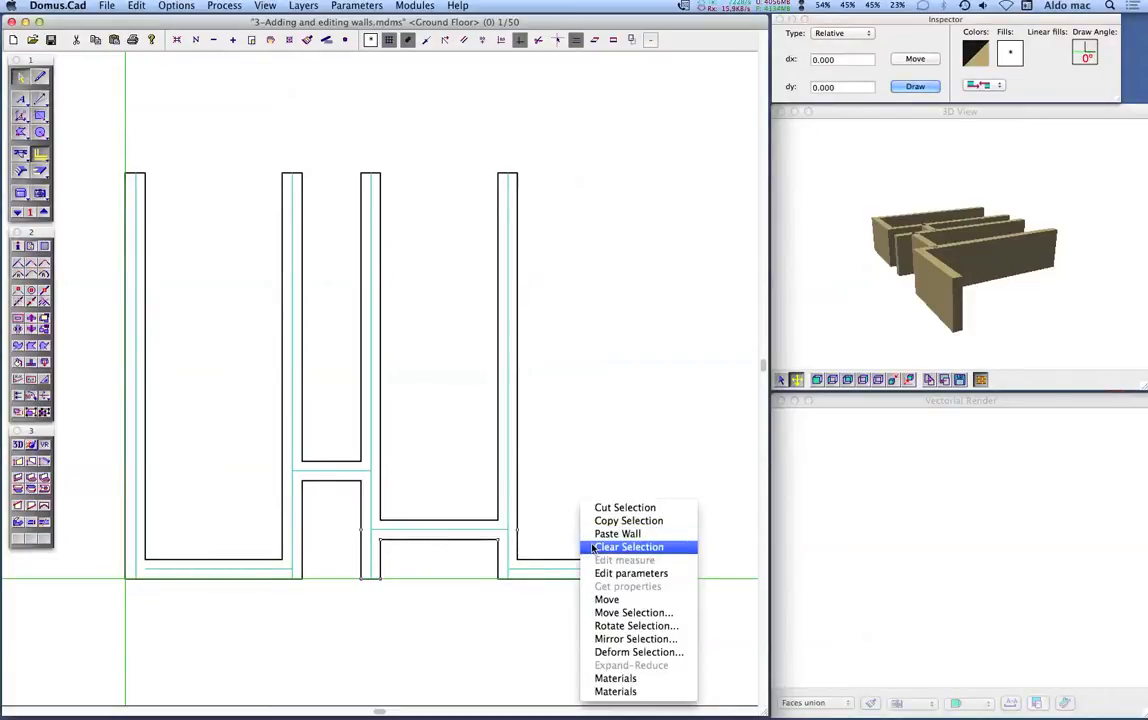
click(593, 548)
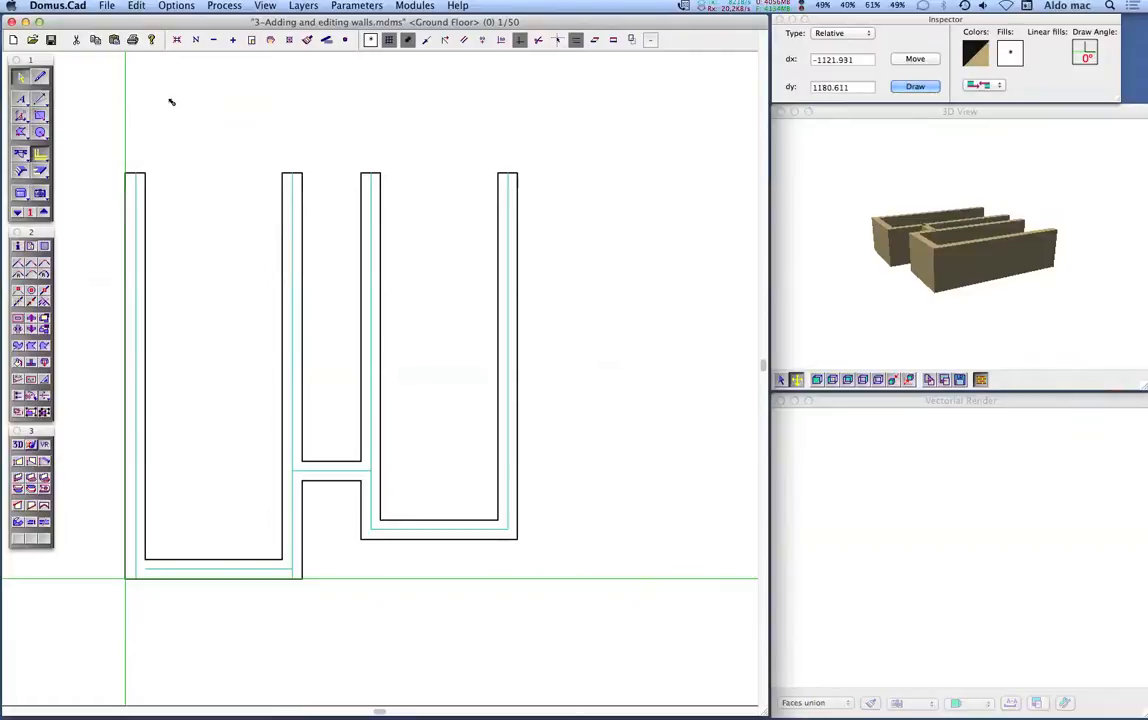
click(139, 6)
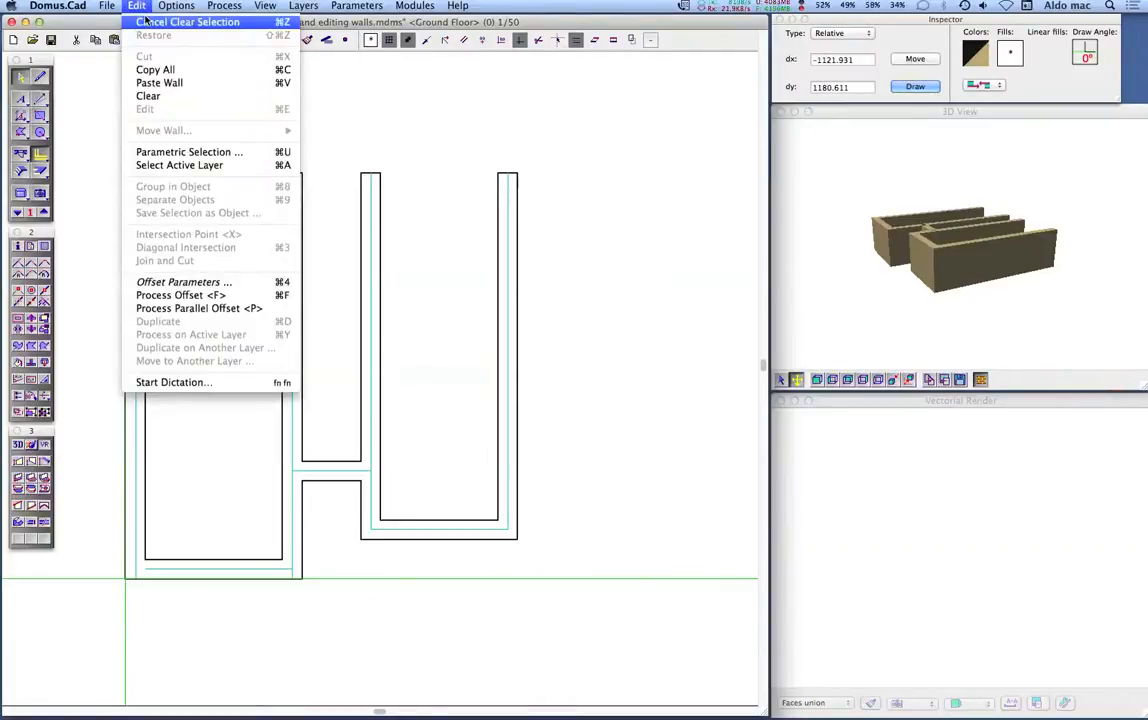
click(146, 21)
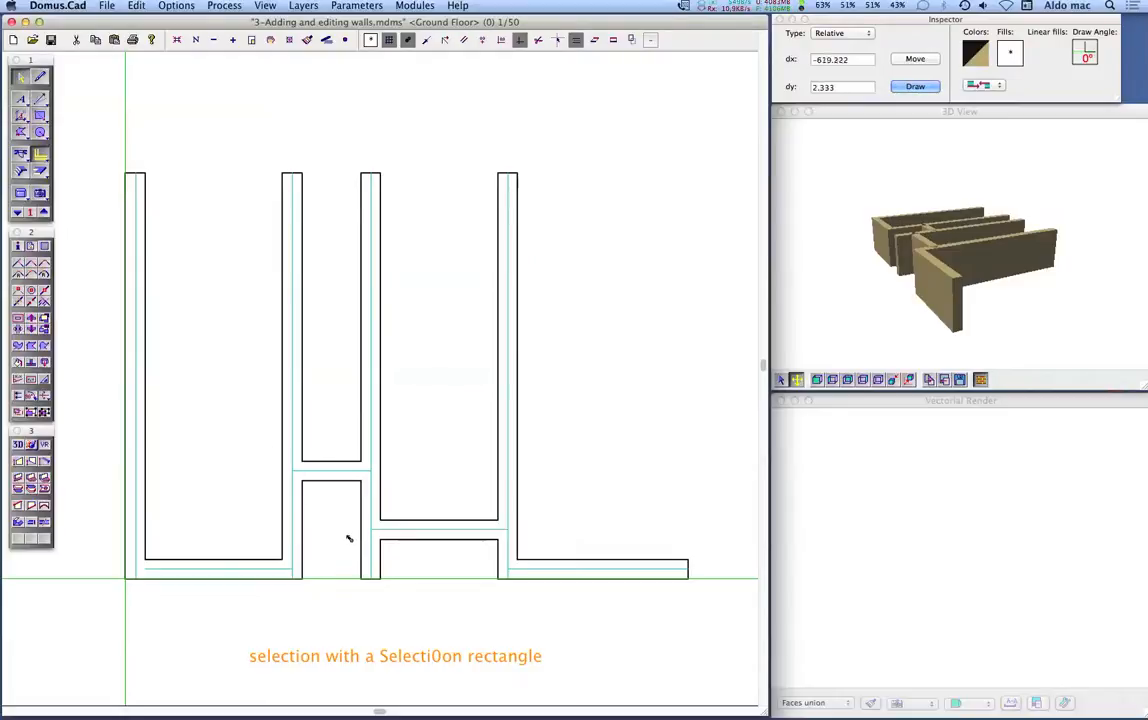
- Clear the two lower wall stubs and the outer horizontal wall using a single enclosing selection rectangle, and undo the clearing
drag(371, 547, 705, 646)
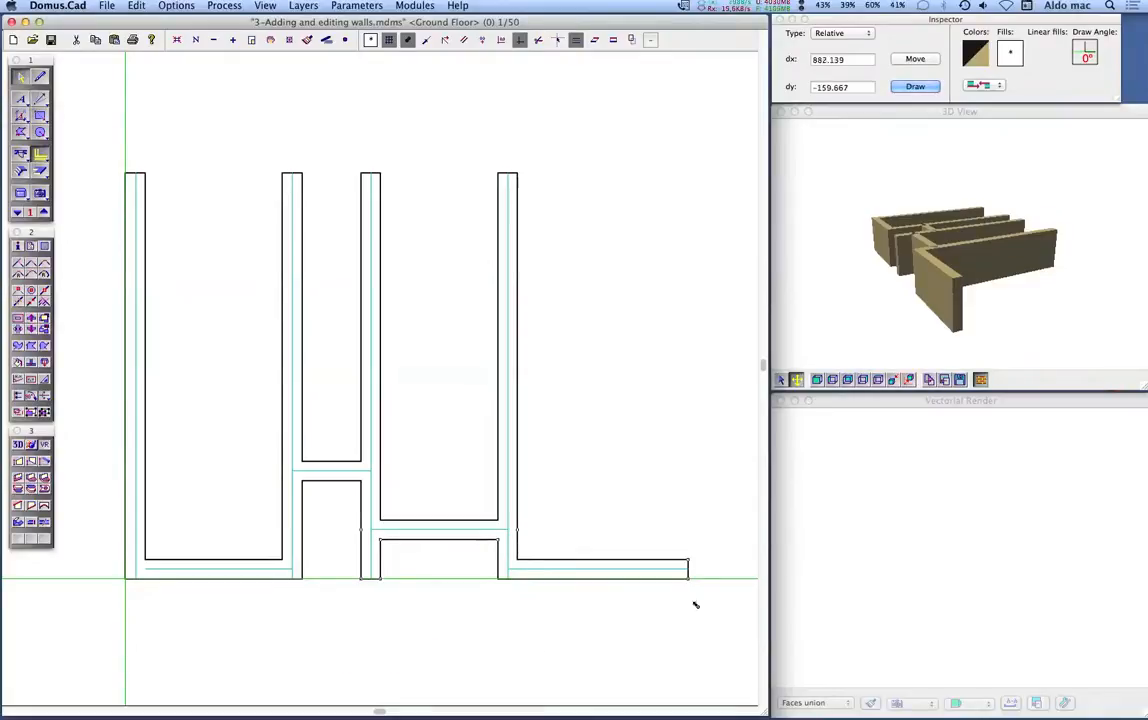
right_click(670, 535)
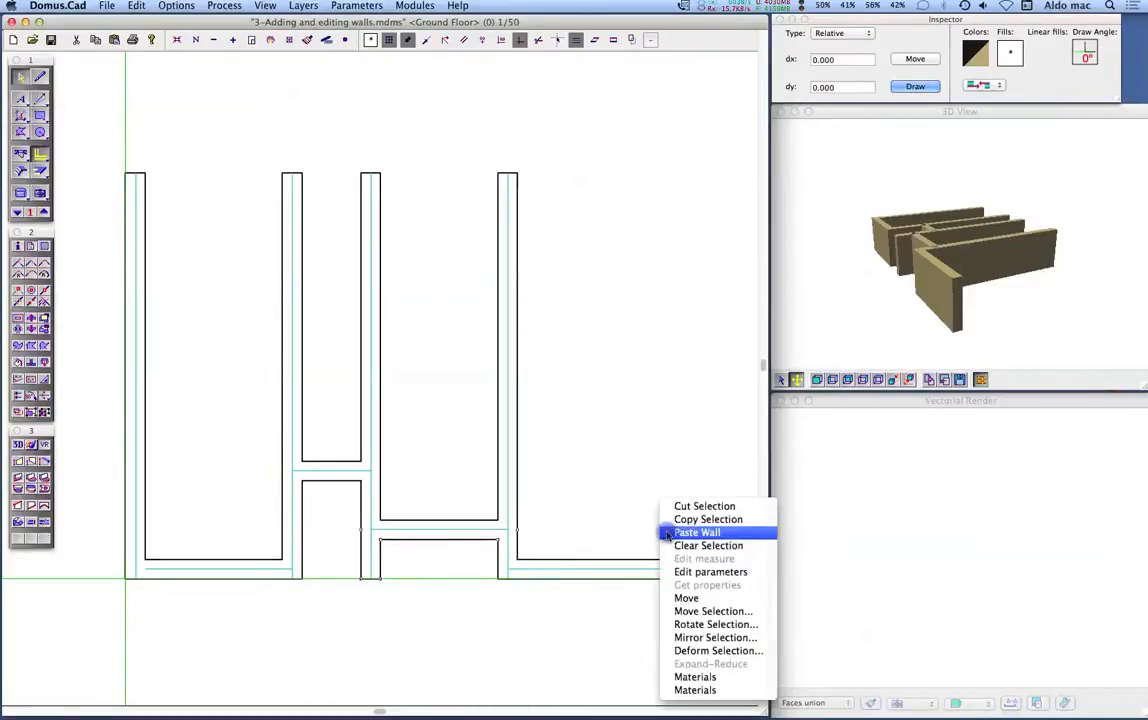
click(672, 545)
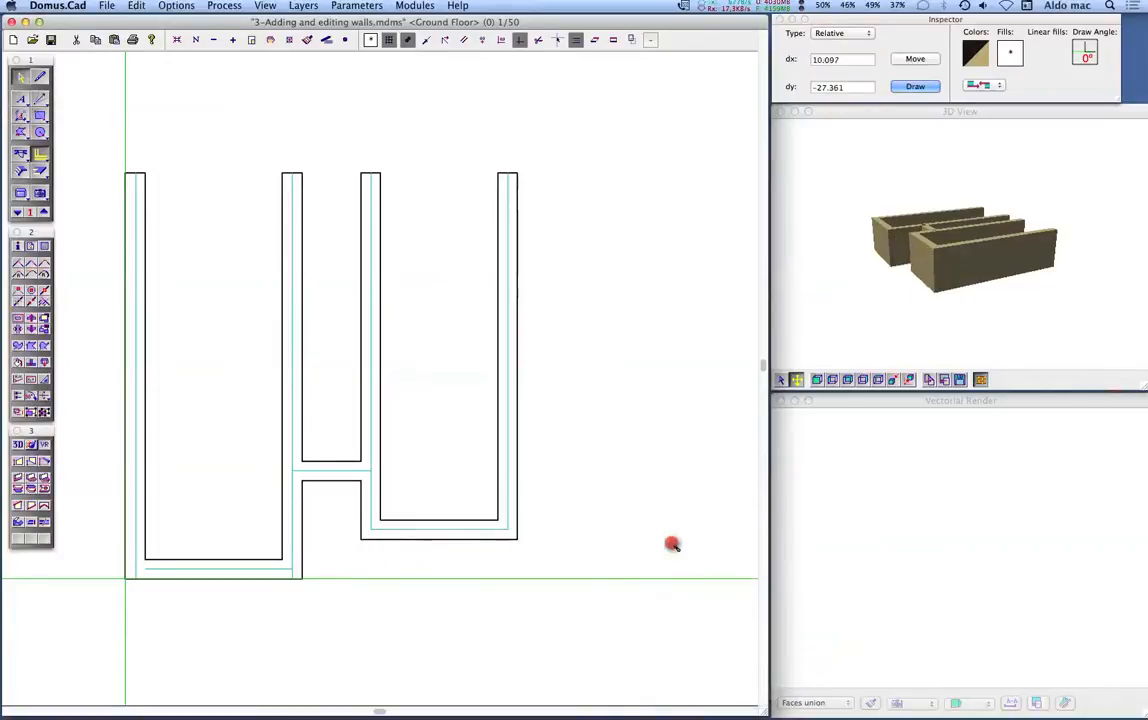
click(137, 6)
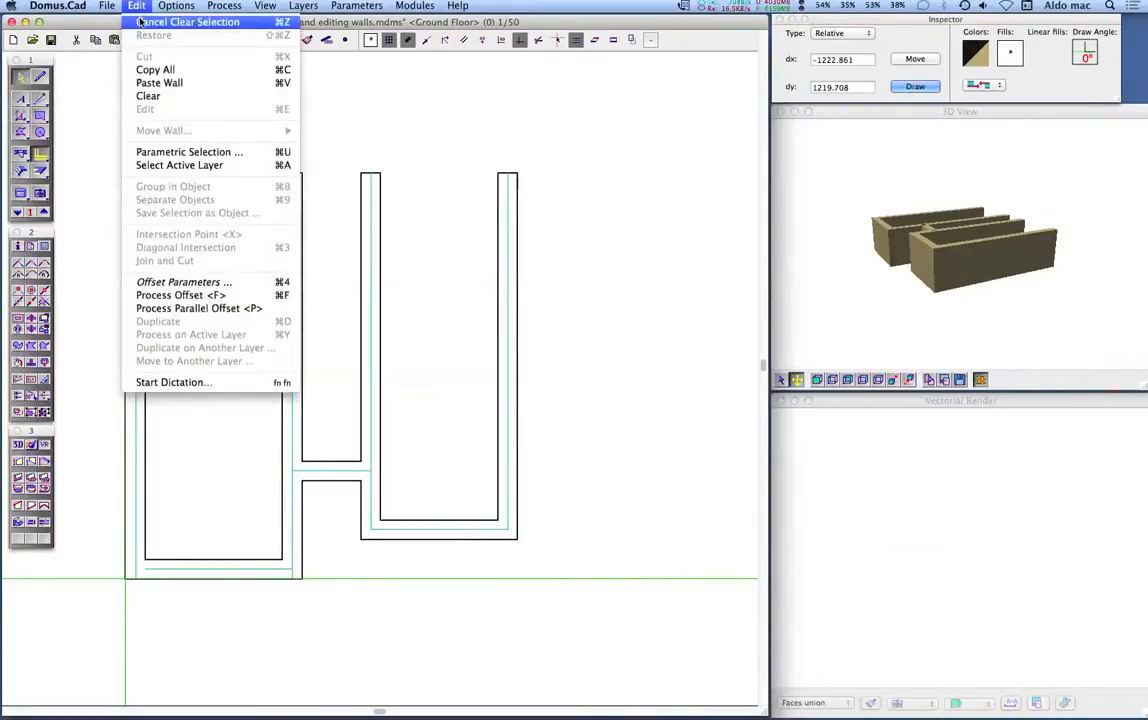
click(141, 21)
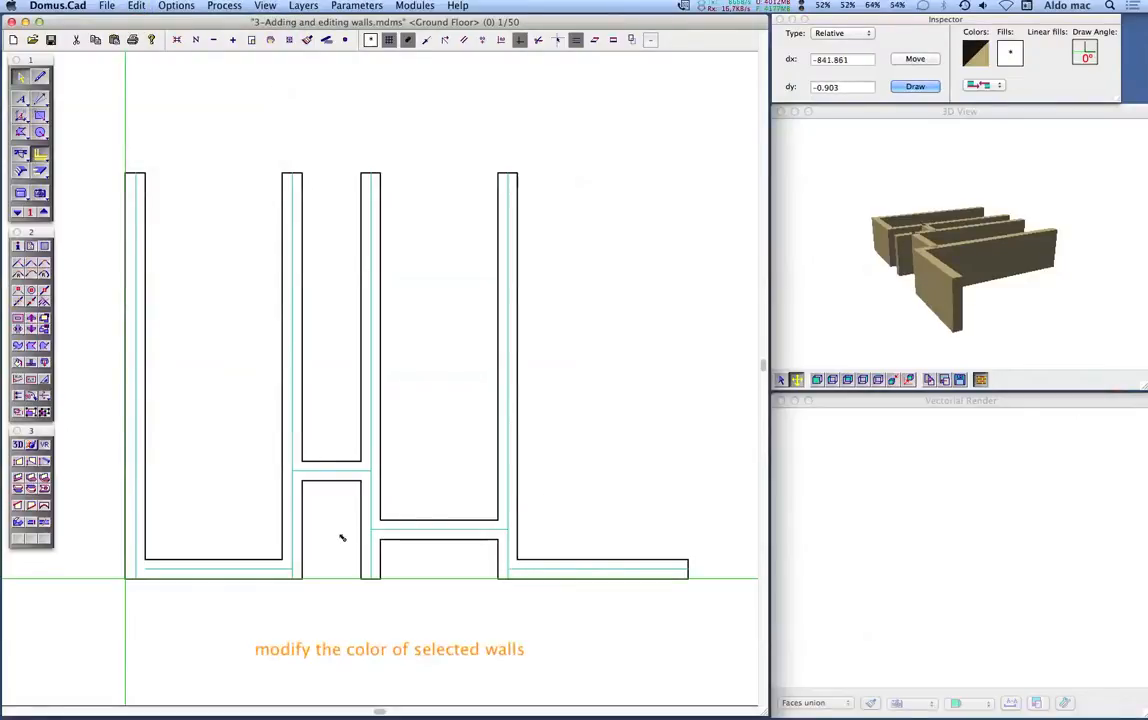
- Change the colour of the two lower wall stubs and the outer horizontal wall to Red, and deselect them
drag(337, 525, 722, 644)
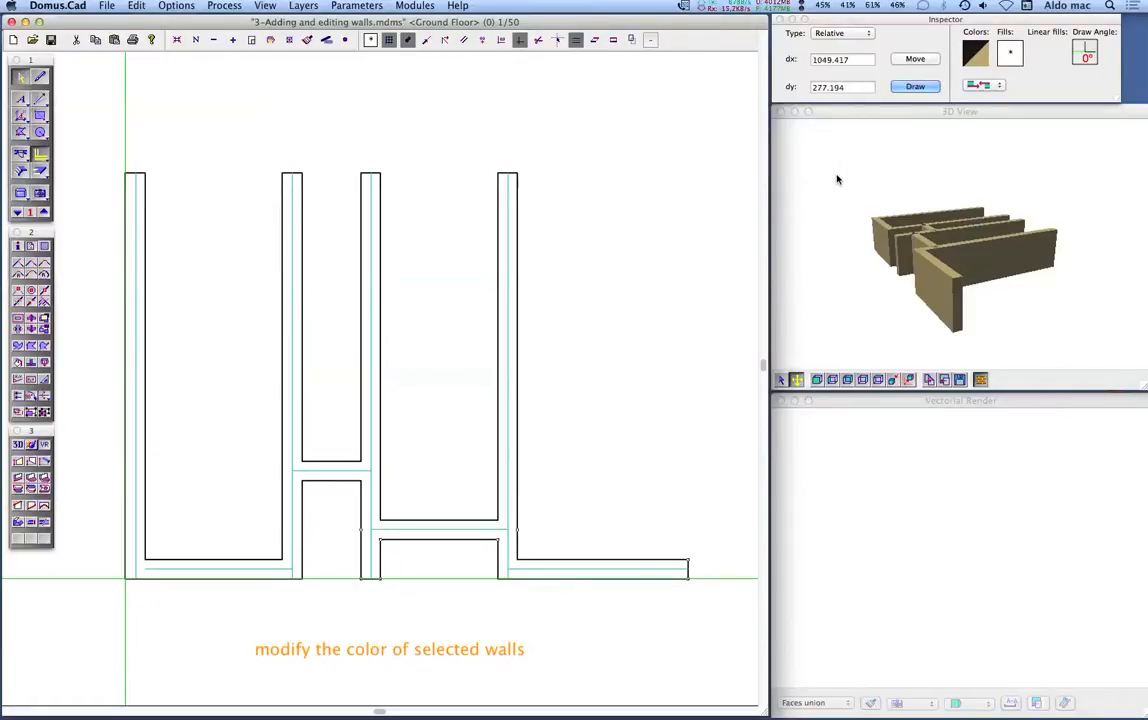
click(975, 52)
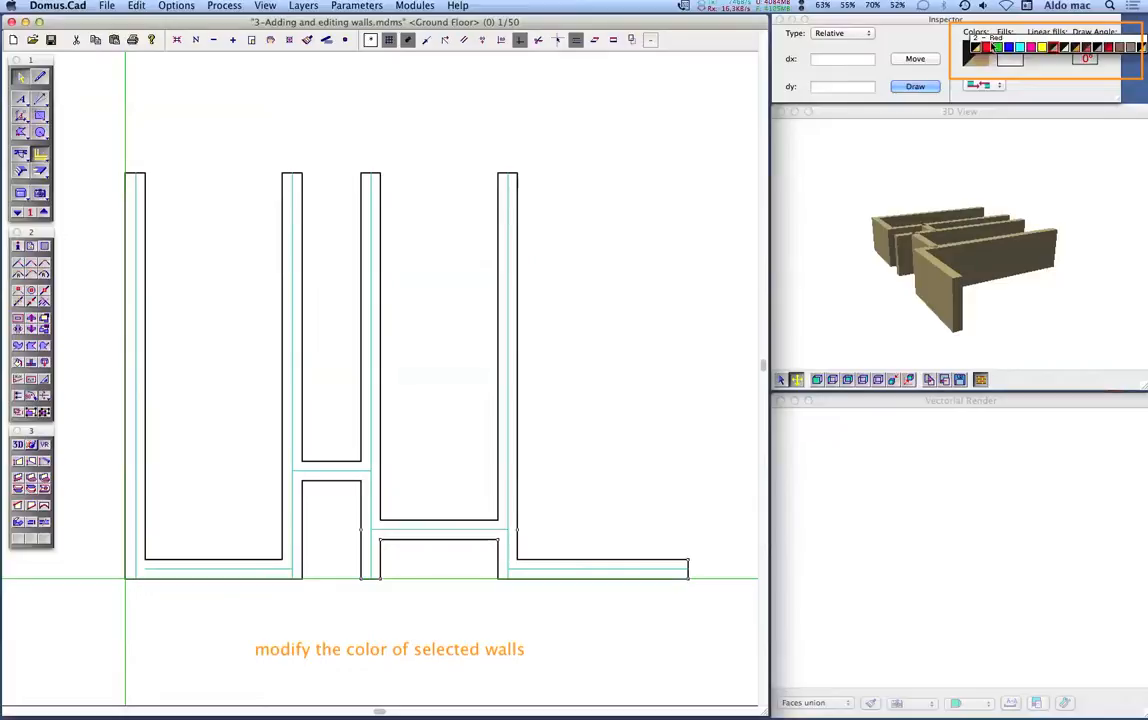
click(991, 45)
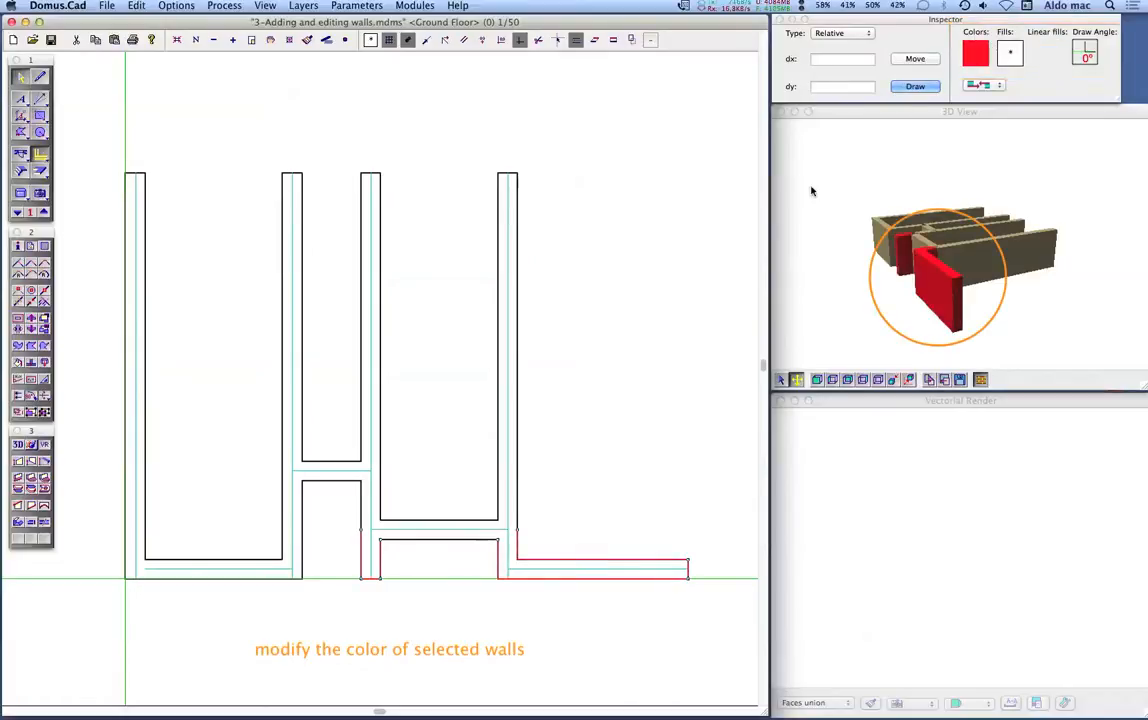
click(561, 316)
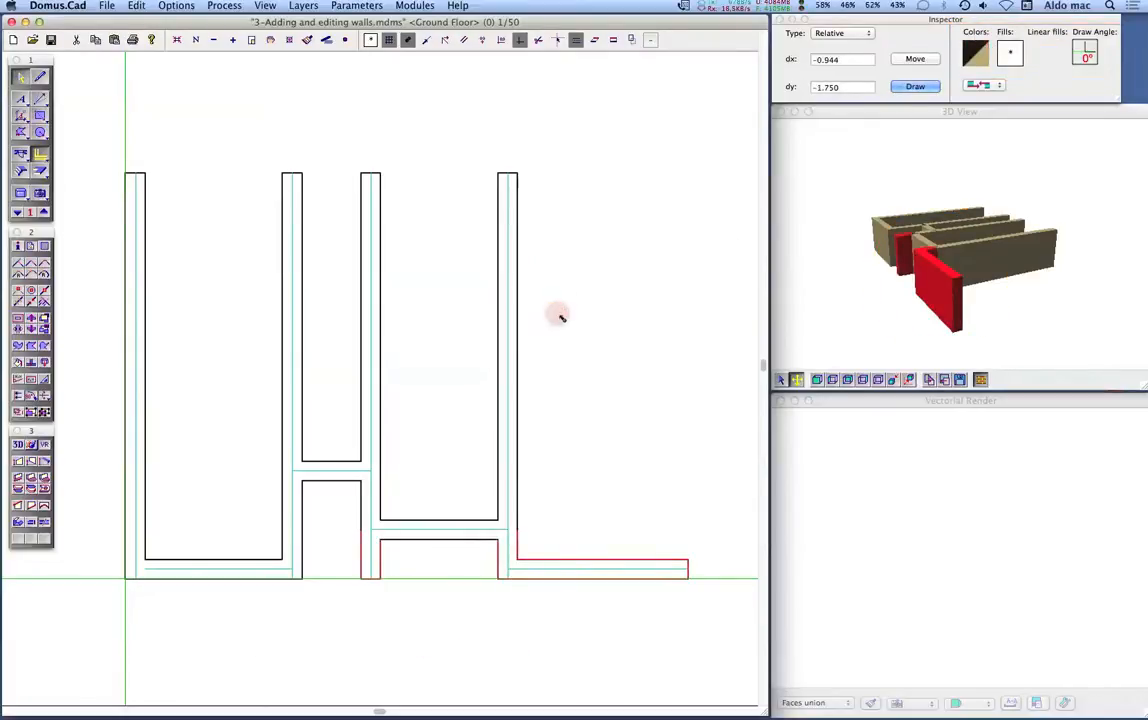
- Use Parametric Selection to make a new selection of all walls with the Red material, and clear the selected walls
click(139, 6)
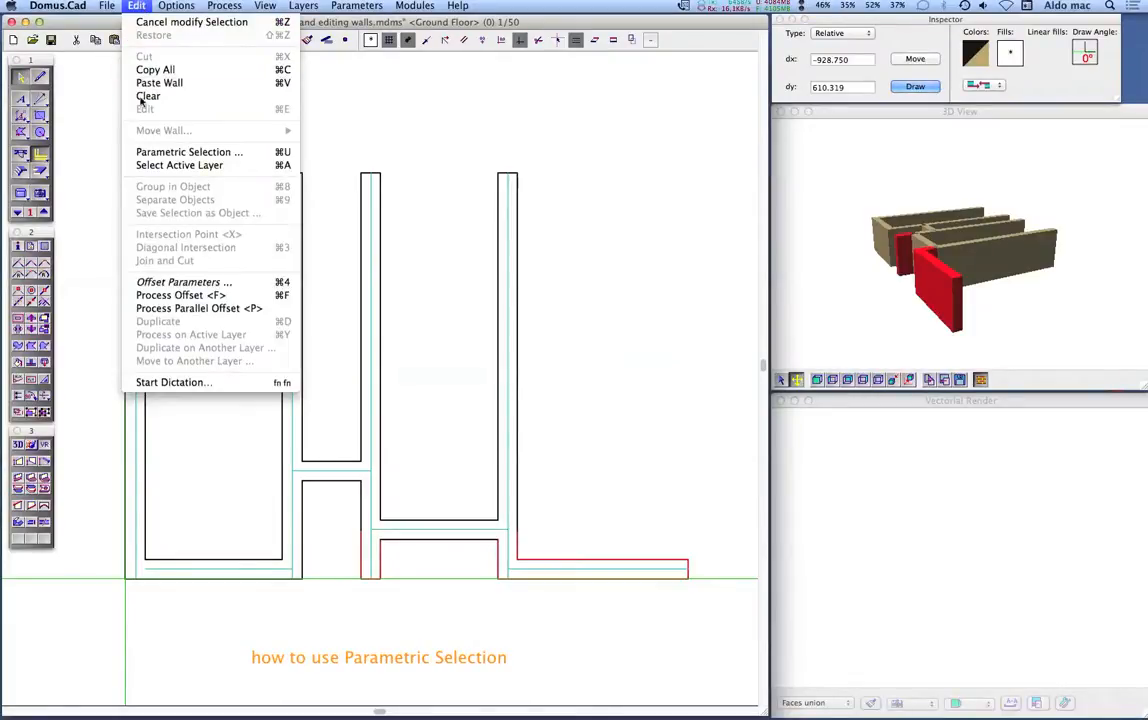
click(141, 152)
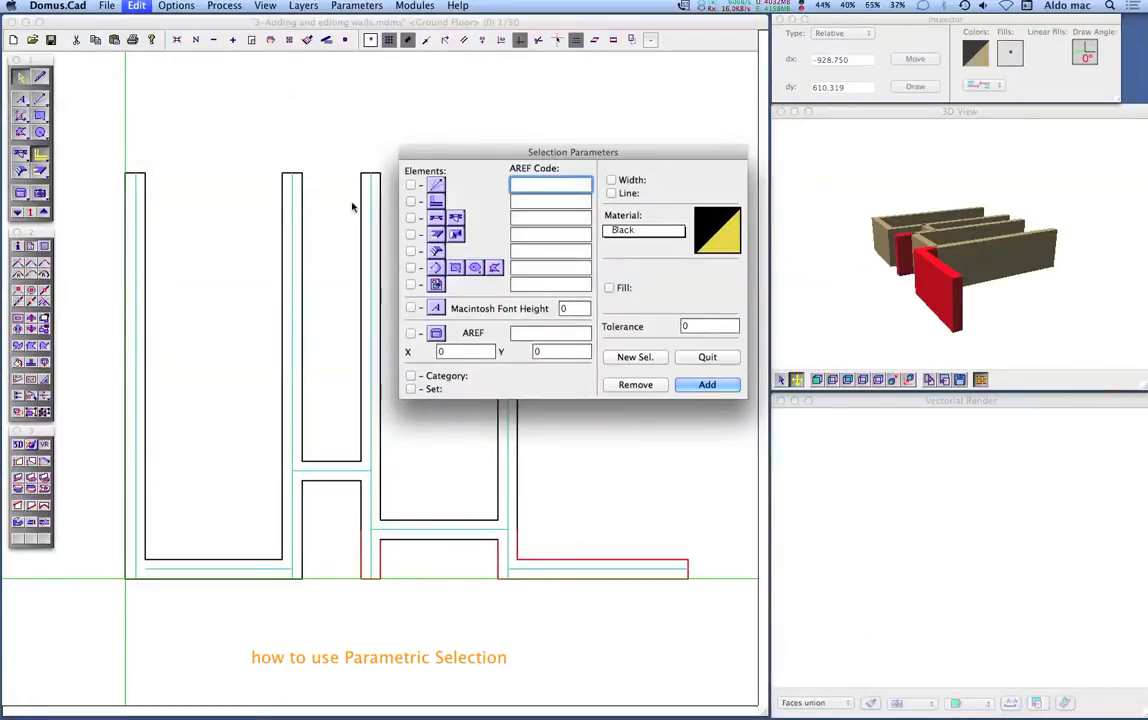
click(411, 201)
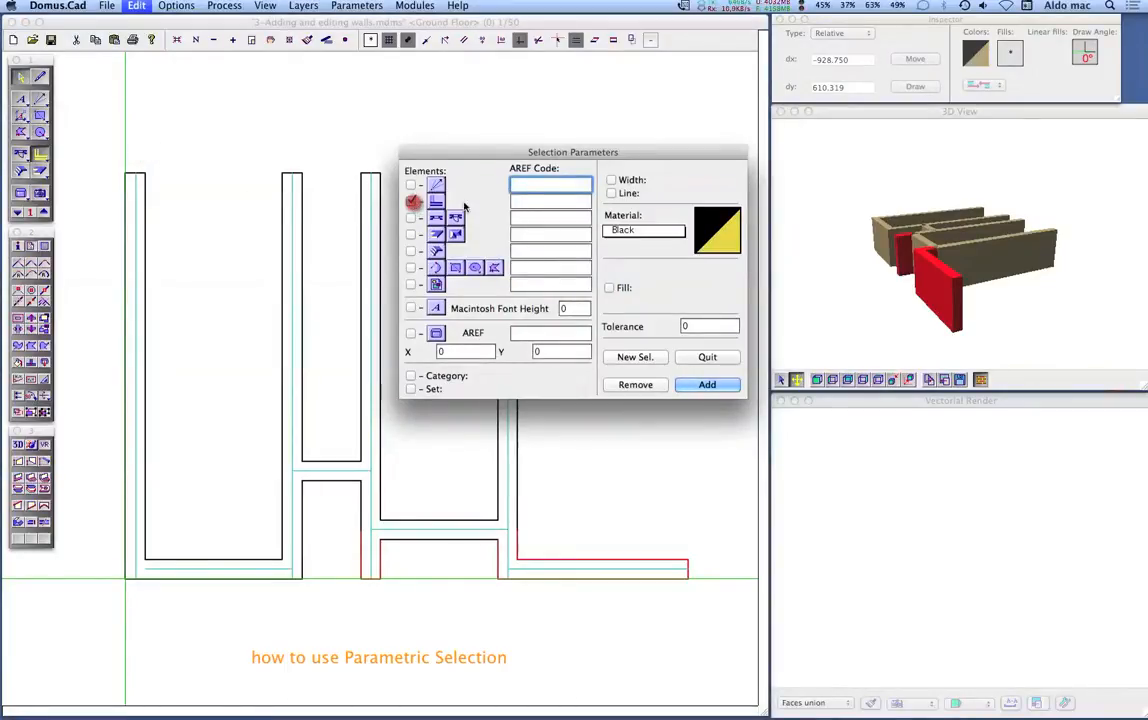
click(638, 231)
click(618, 218)
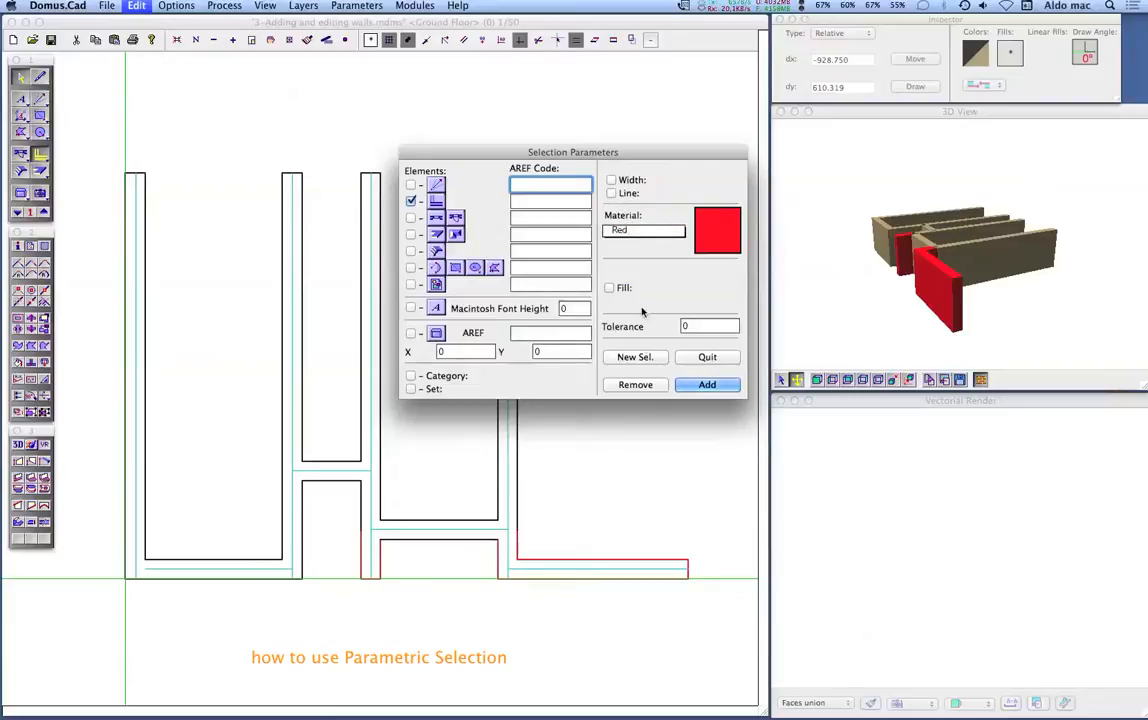
click(638, 356)
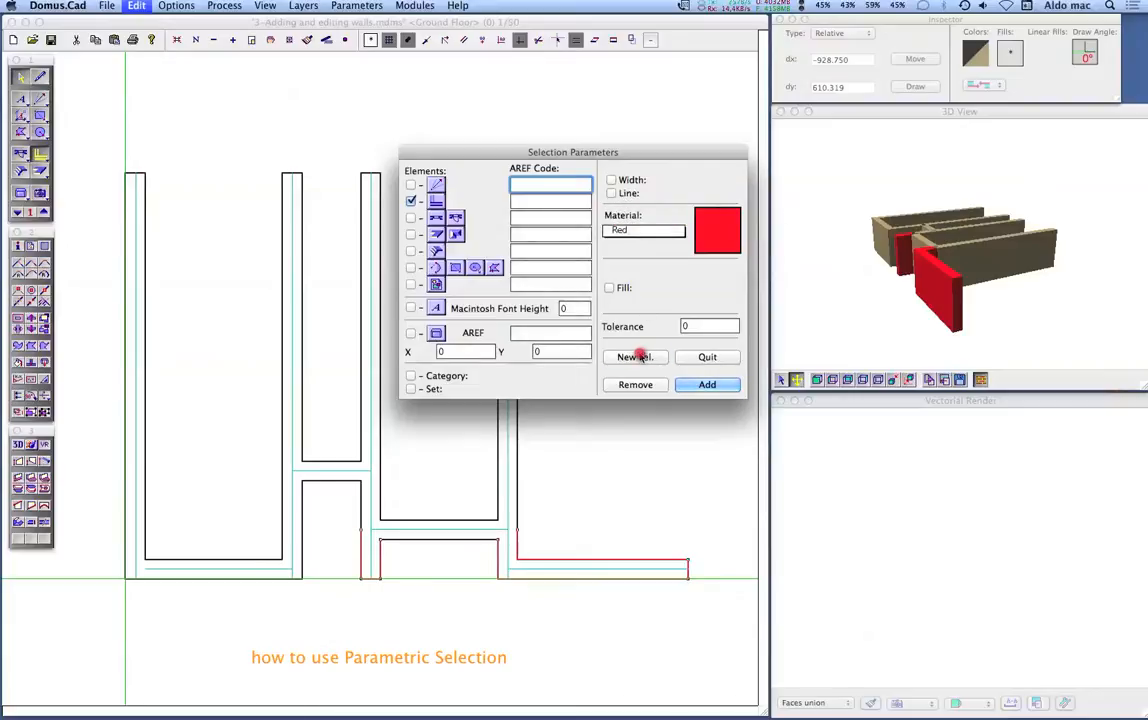
click(708, 357)
right_click(629, 432)
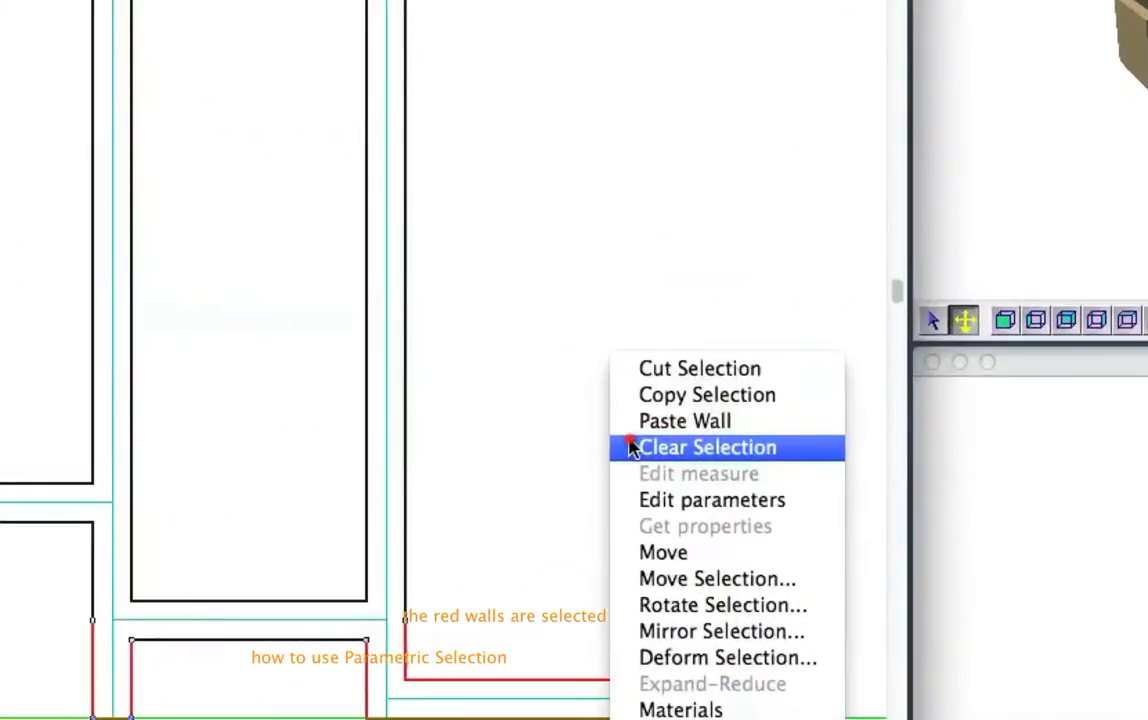
click(640, 443)
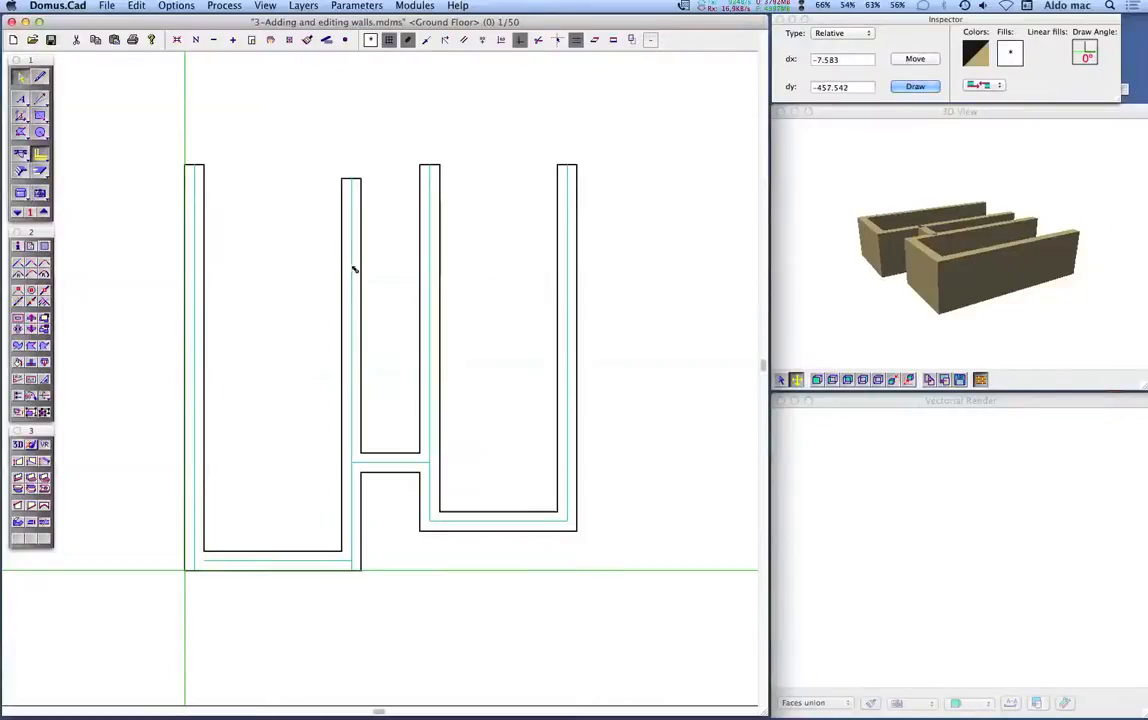
- Clear the part of the second vertical wall that rises above the short horizontal connecting wall
click(355, 269)
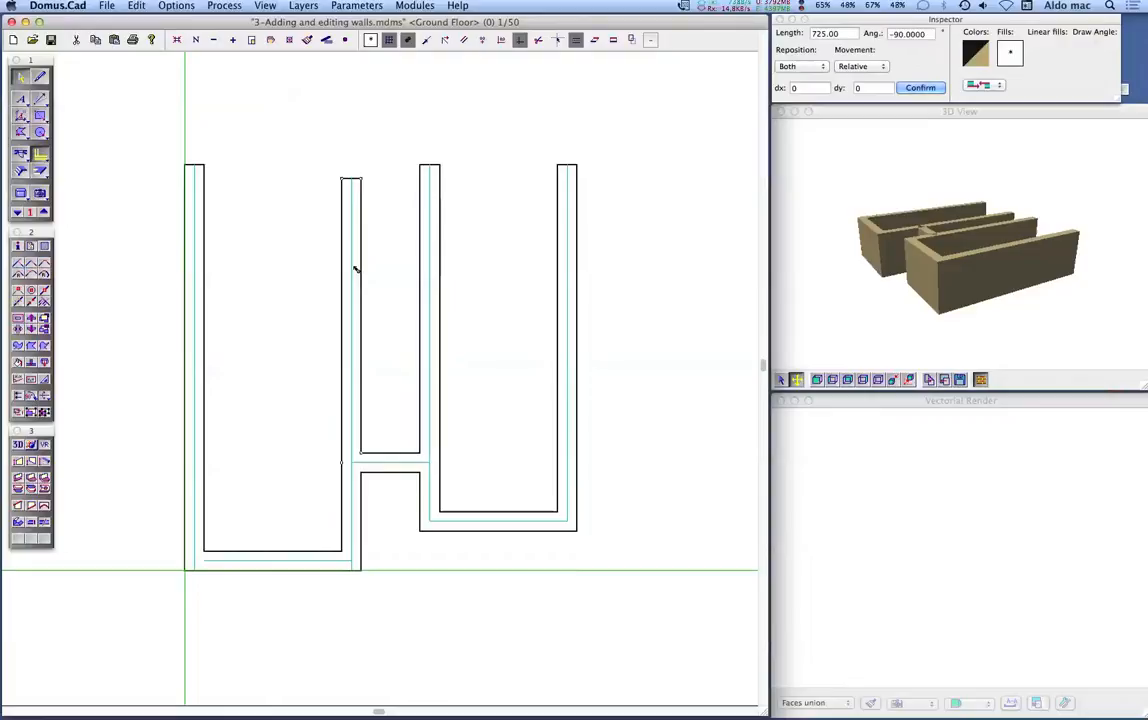
right_click(351, 268)
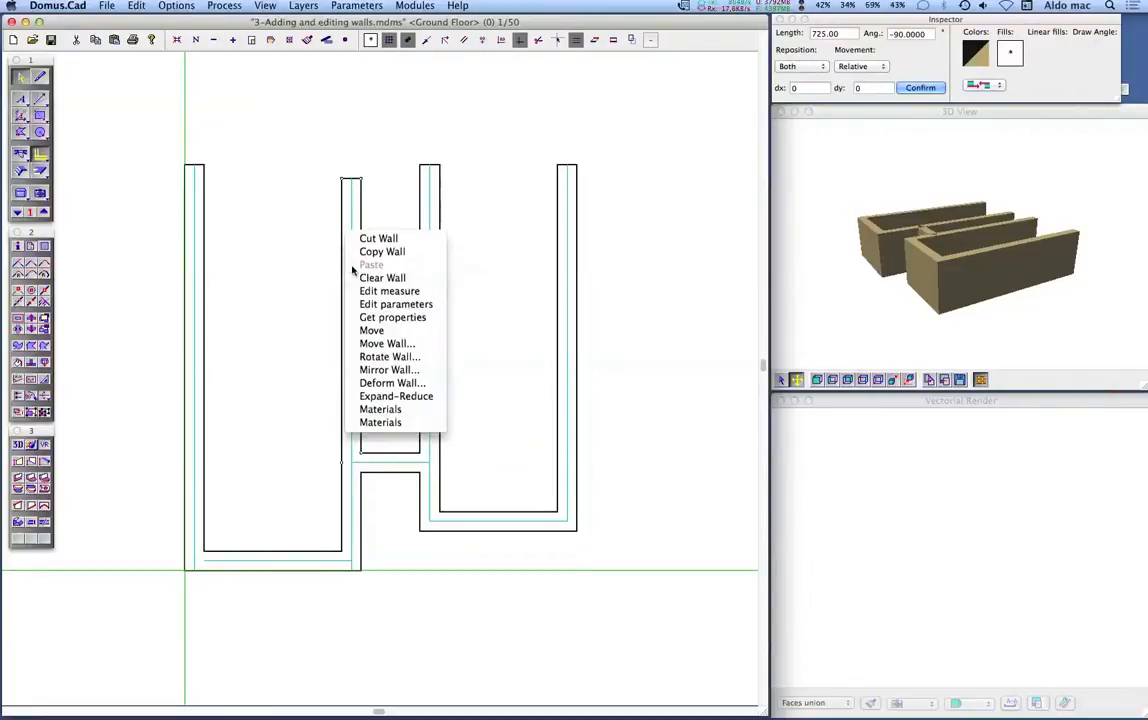
click(380, 277)
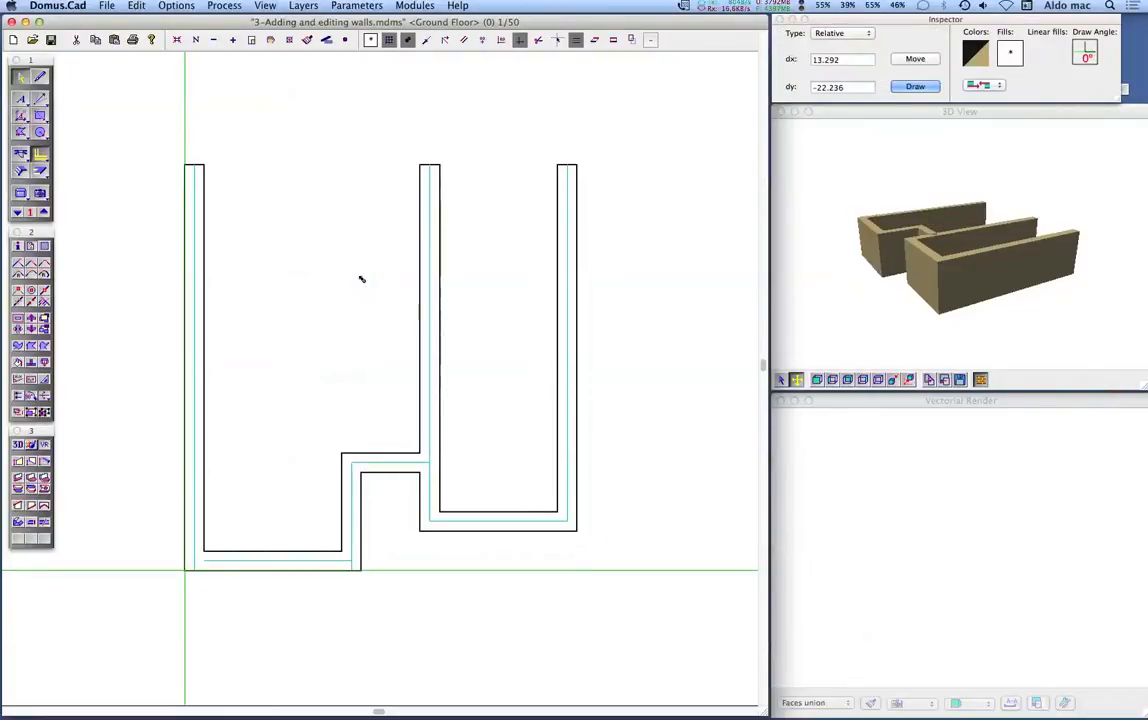
- Activate wall endpoint editing and shorten the remaining stub of the second vertical wall from its upper end
click(426, 41)
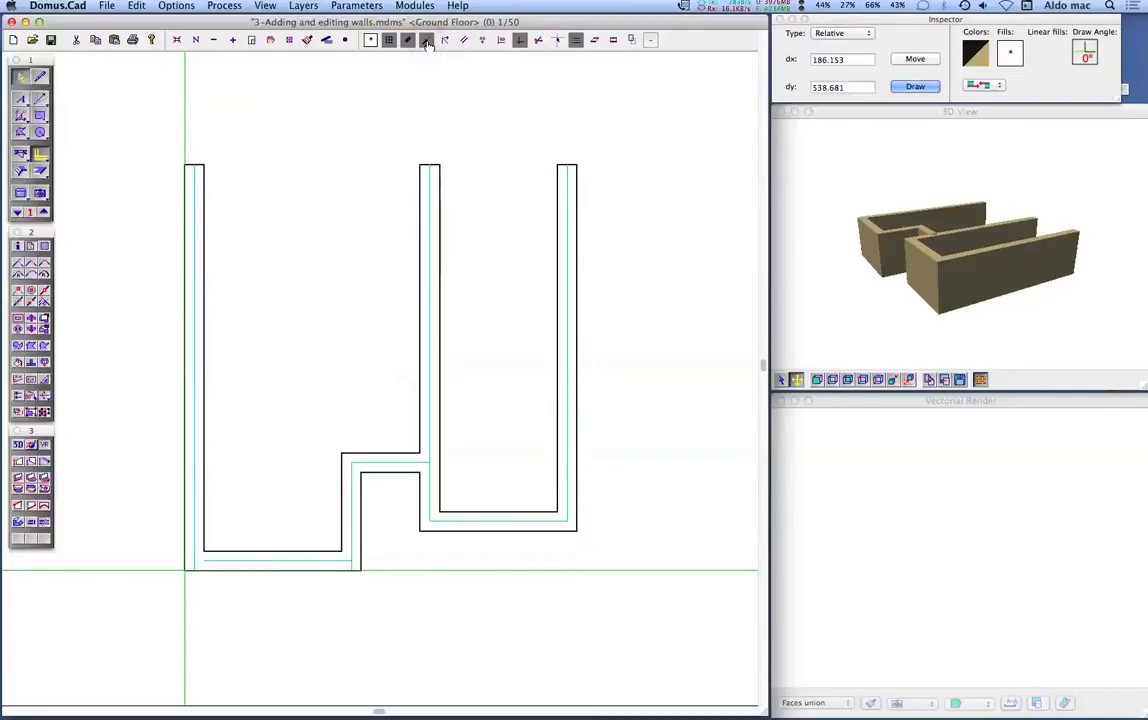
click(354, 500)
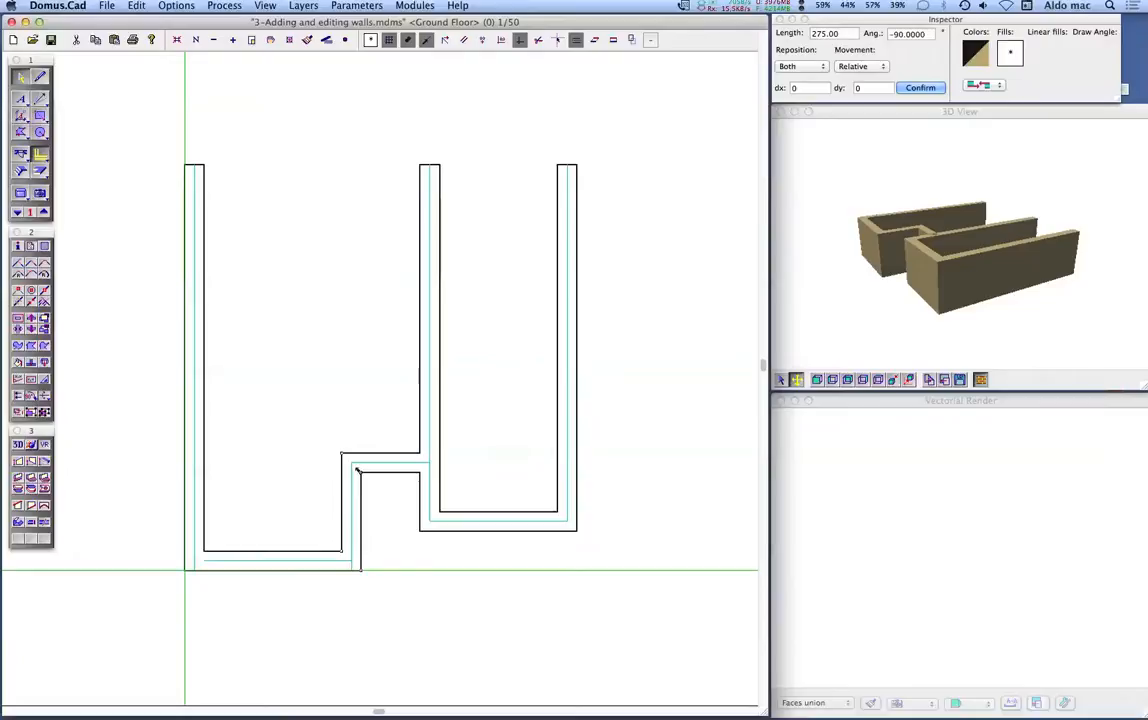
click(354, 466)
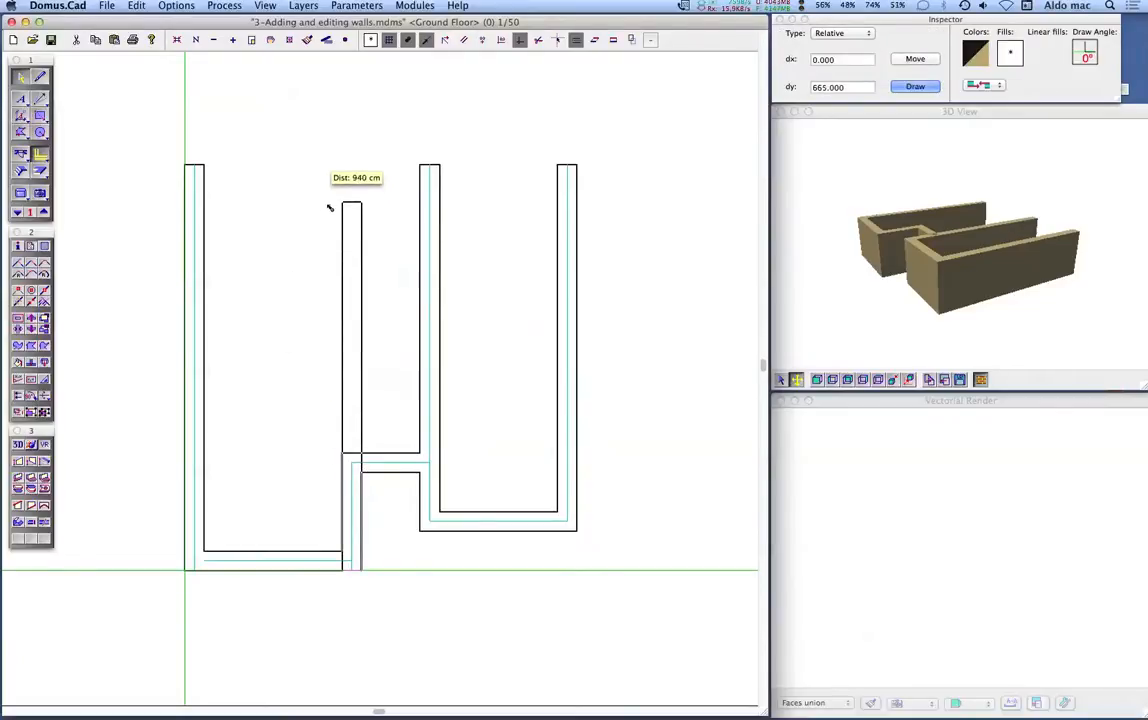
click(292, 507)
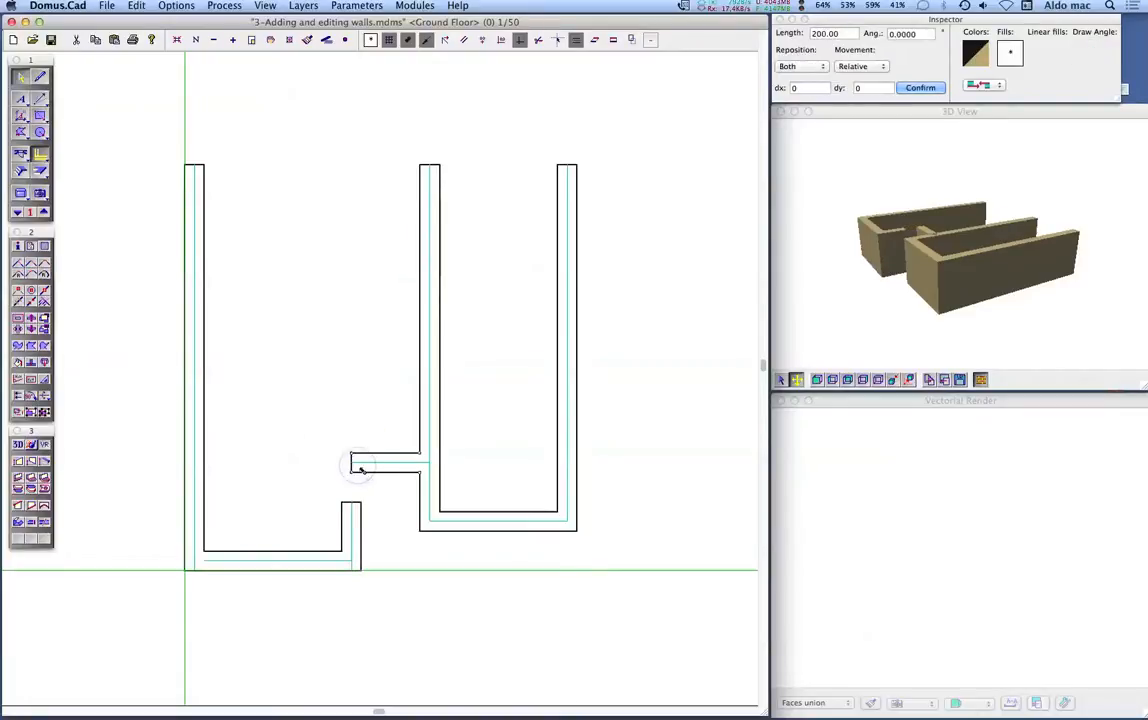
- Extend the short horizontal wall to the first vertical wall's axis, making it 600 cm long, and reconnect the stub's upper end to it
click(354, 467)
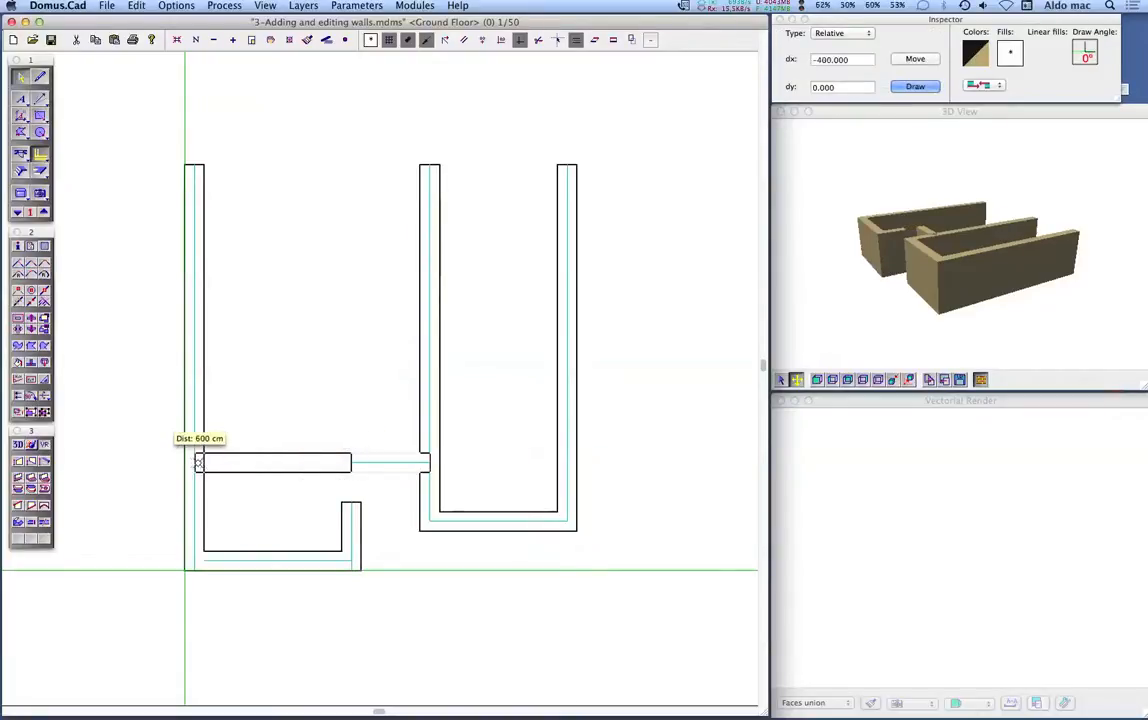
click(200, 467)
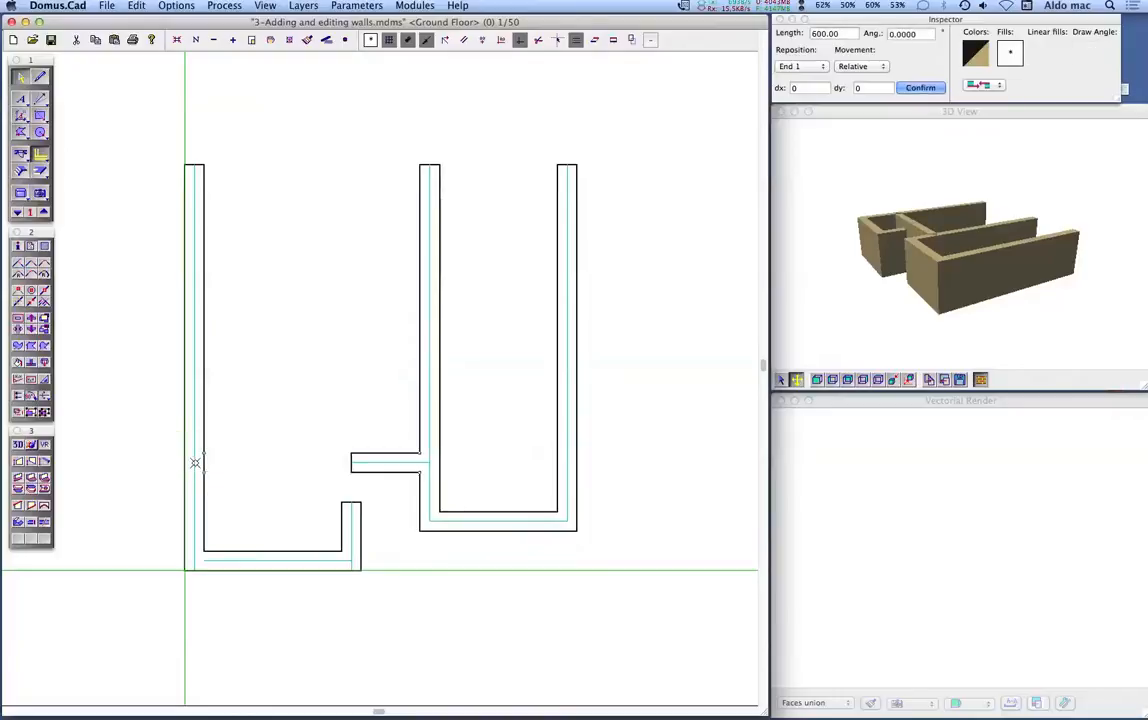
click(352, 505)
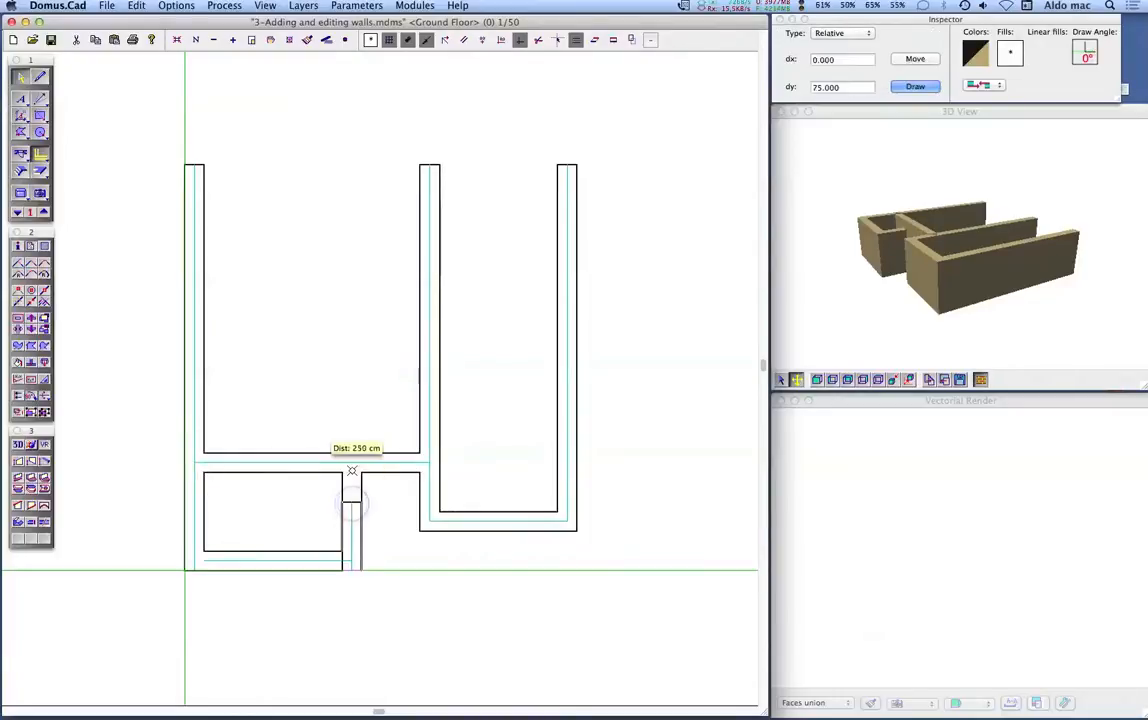
click(352, 470)
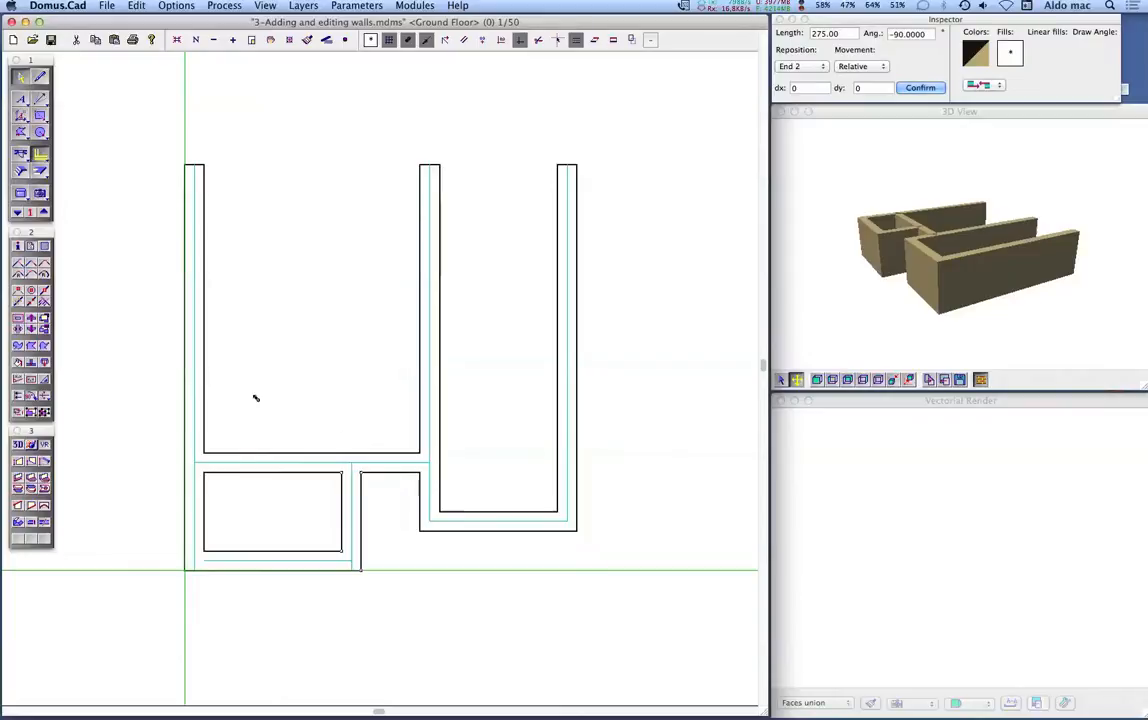
- Duplicate the 400 cm horizontal segment above the lower-left room and move both ends by a relative dy of 700
click(250, 466)
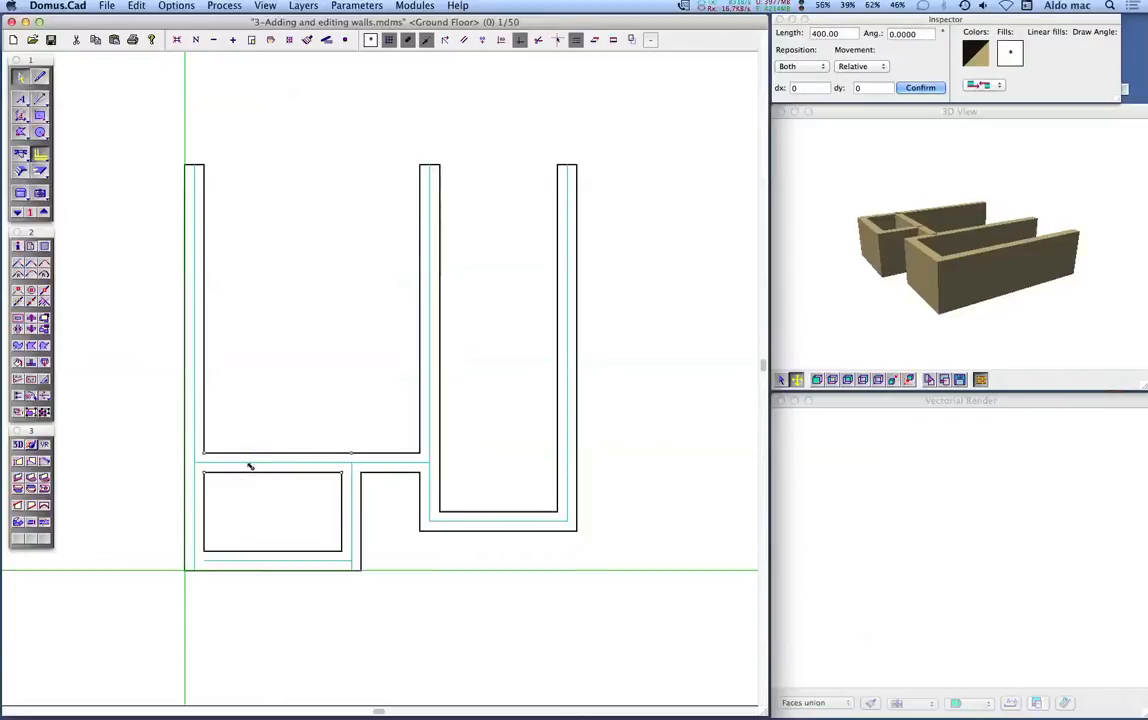
click(138, 6)
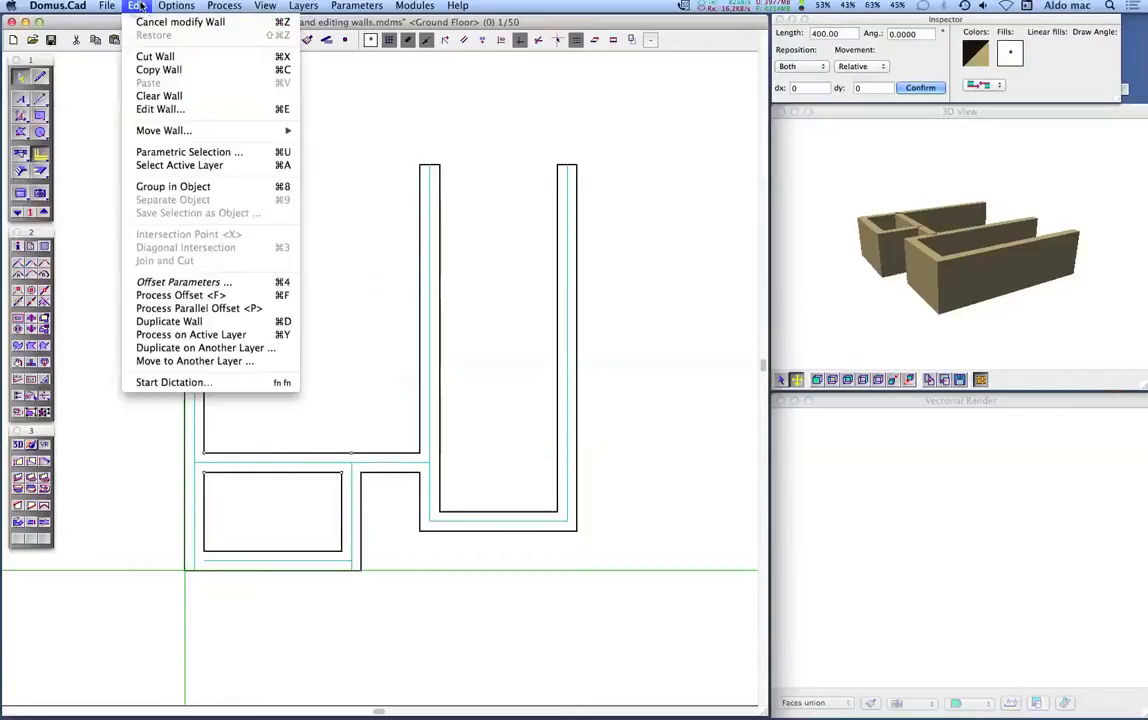
click(140, 322)
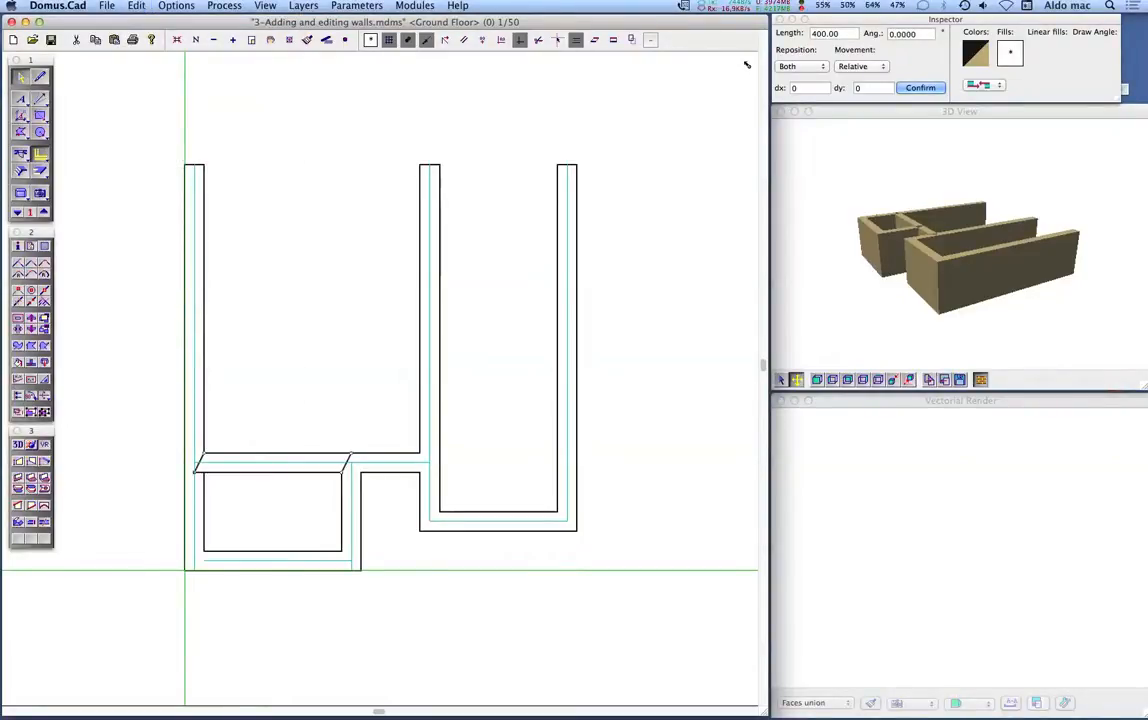
click(806, 70)
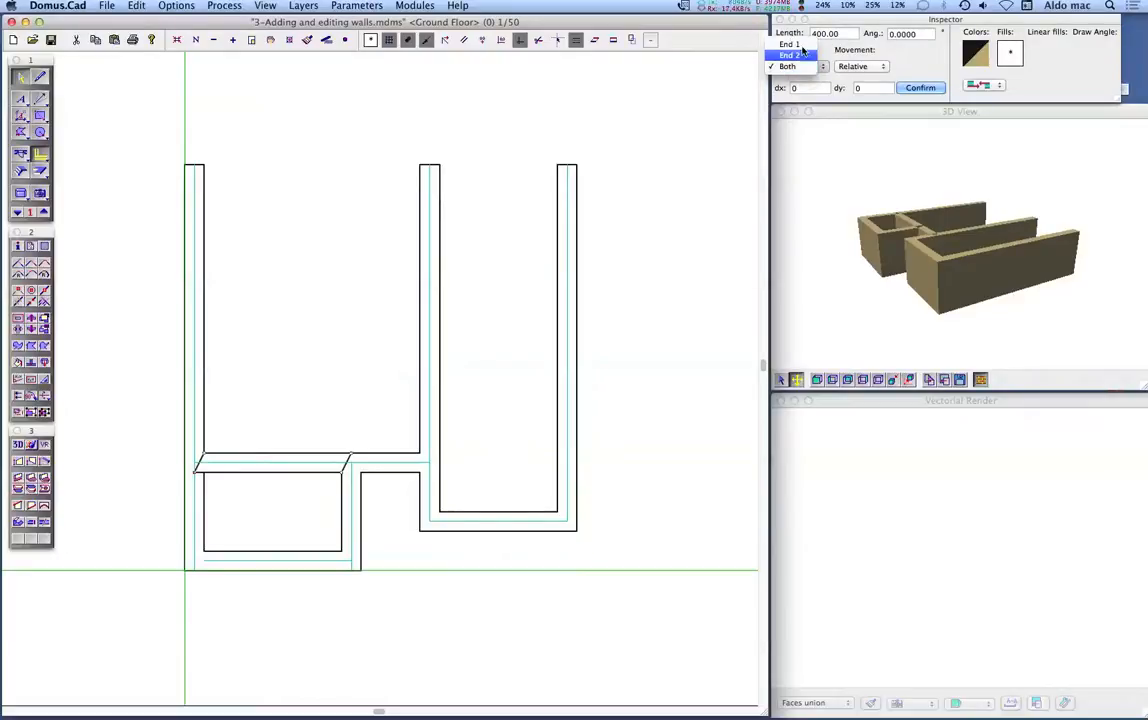
click(801, 66)
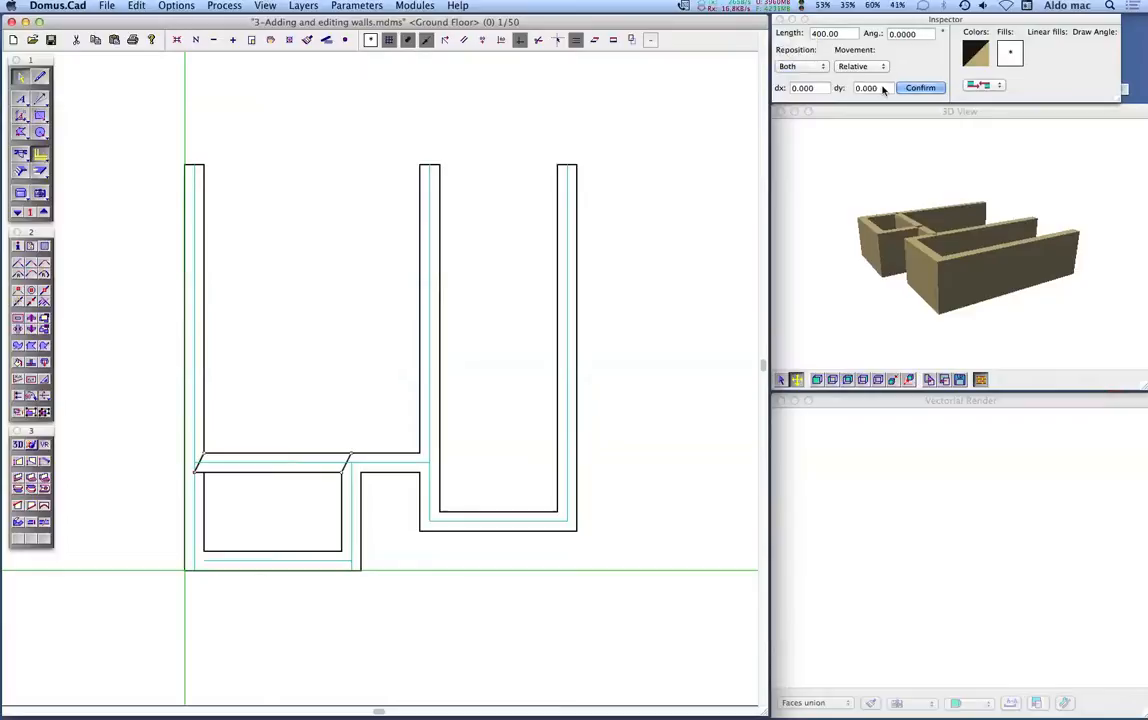
click(858, 88)
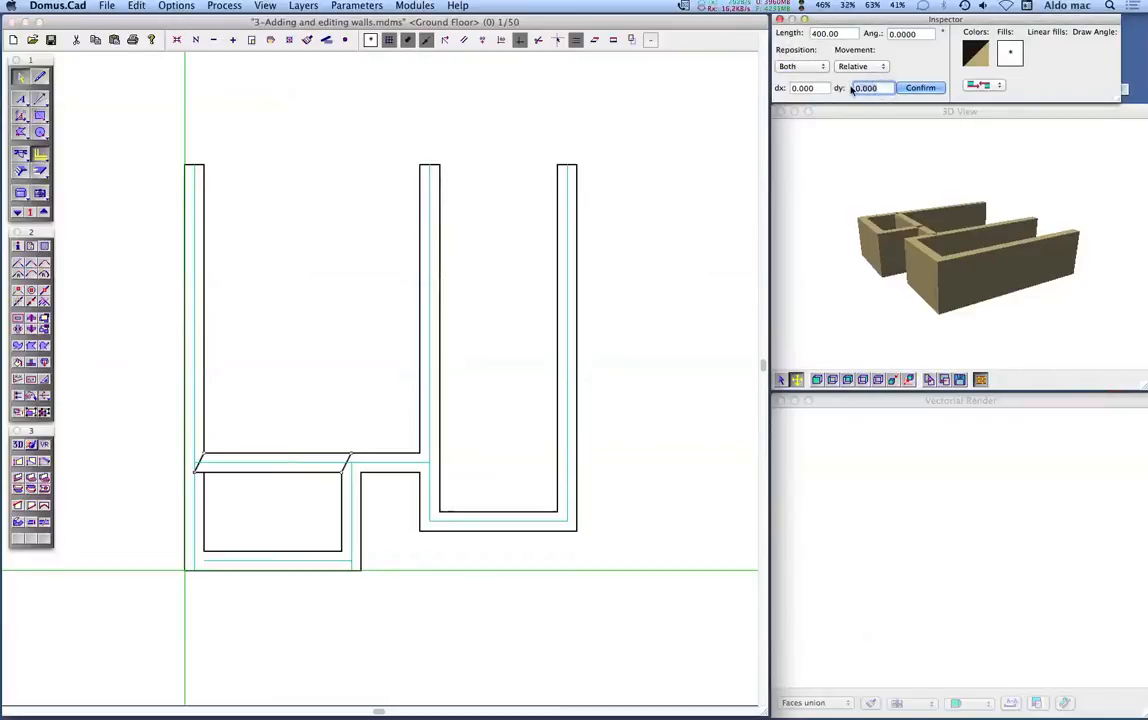
text(700)
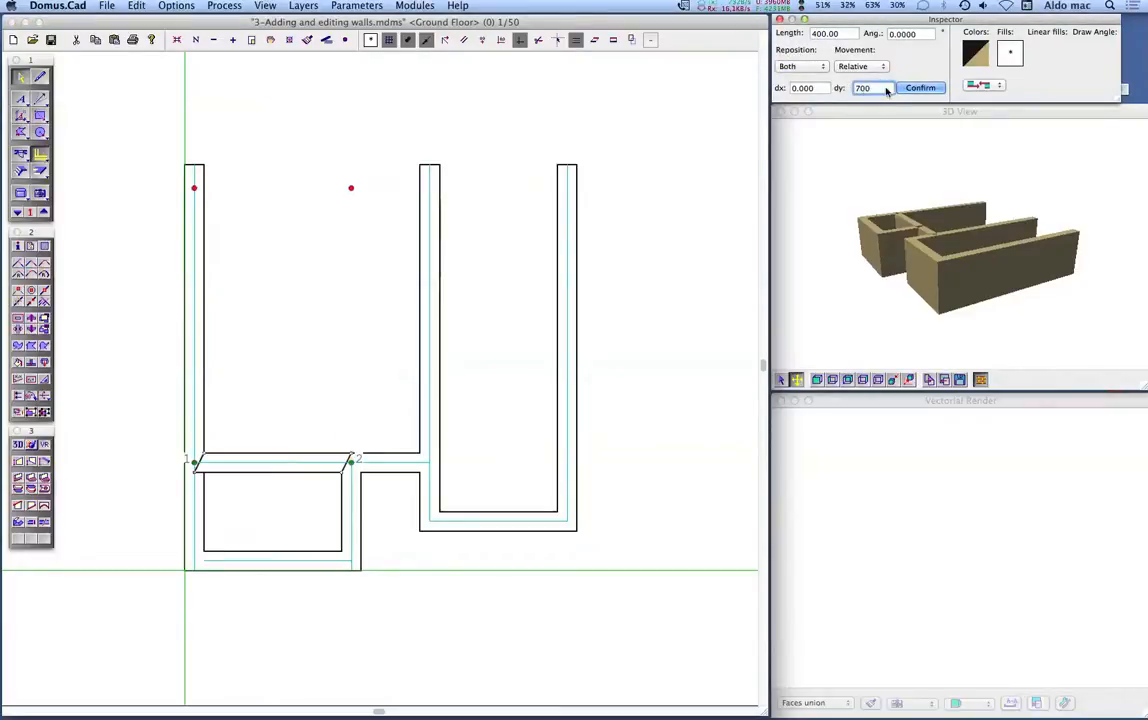
click(919, 89)
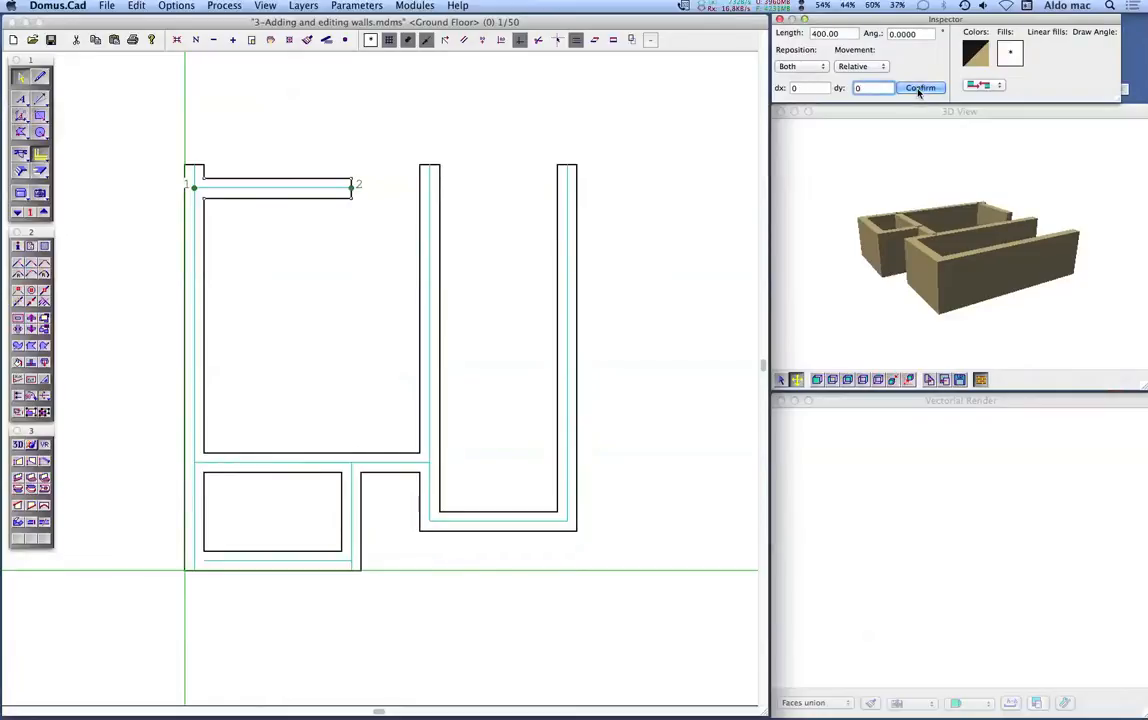
- Duplicate the bottom wall of the right-hand bay, move both ends by a relative dy of 300, and deselect it
click(482, 515)
click(484, 521)
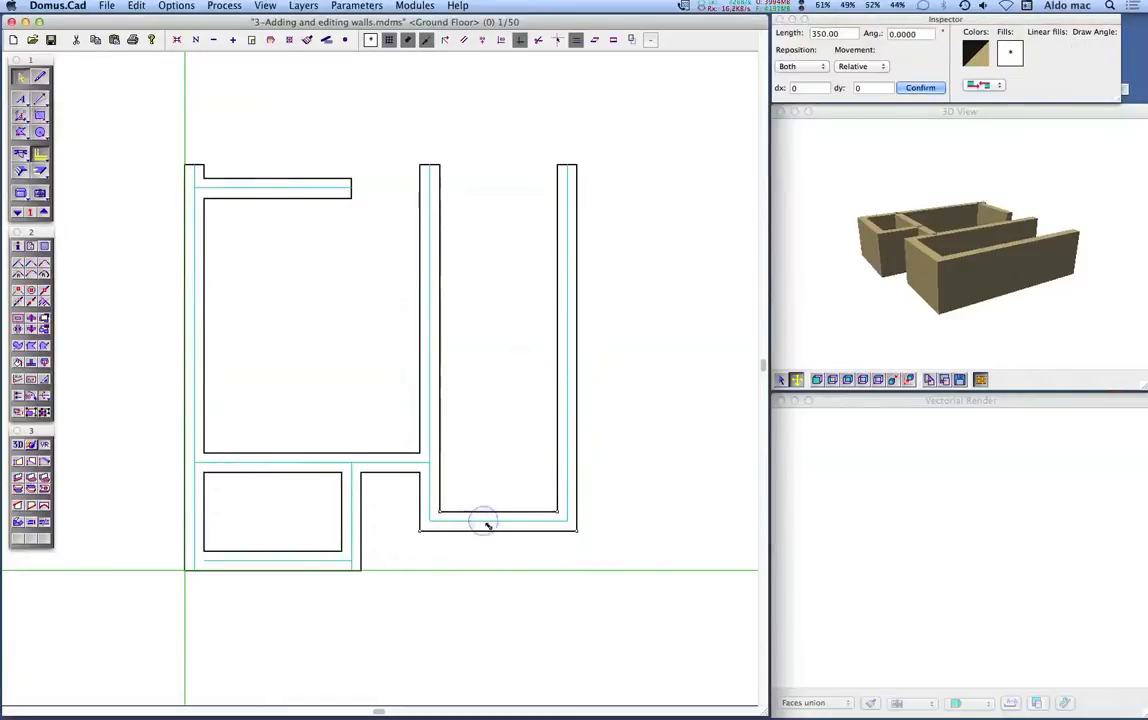
click(105, 5)
mouse_move(134, 6)
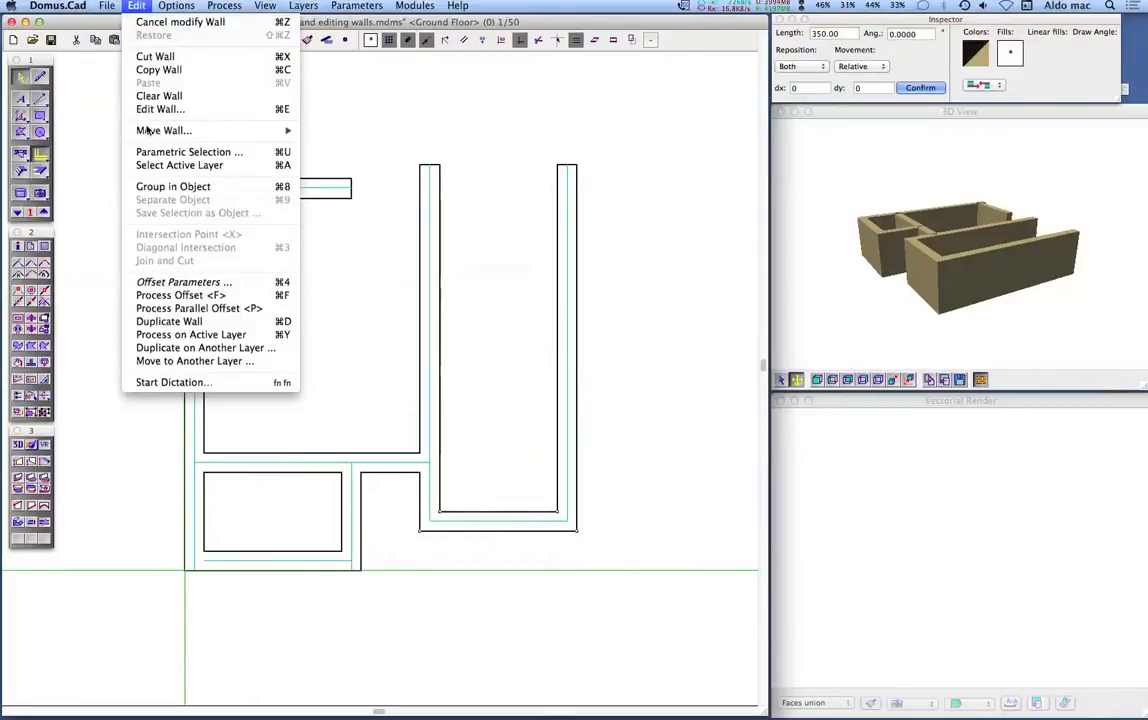
click(165, 323)
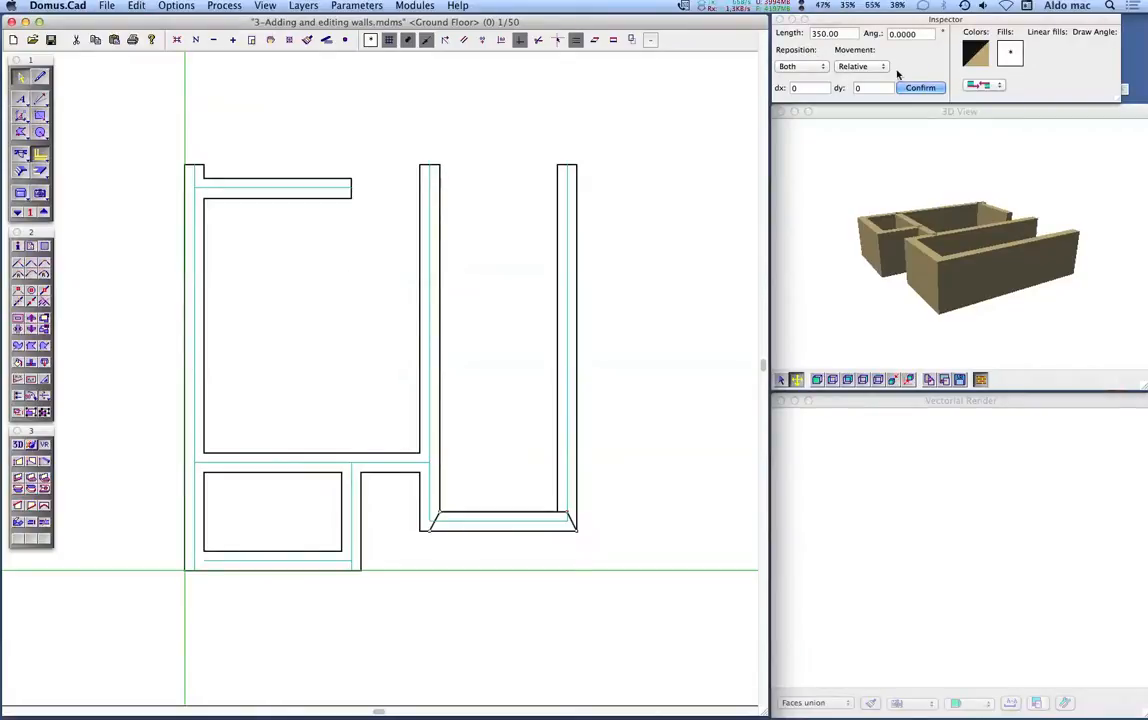
double_click(860, 88)
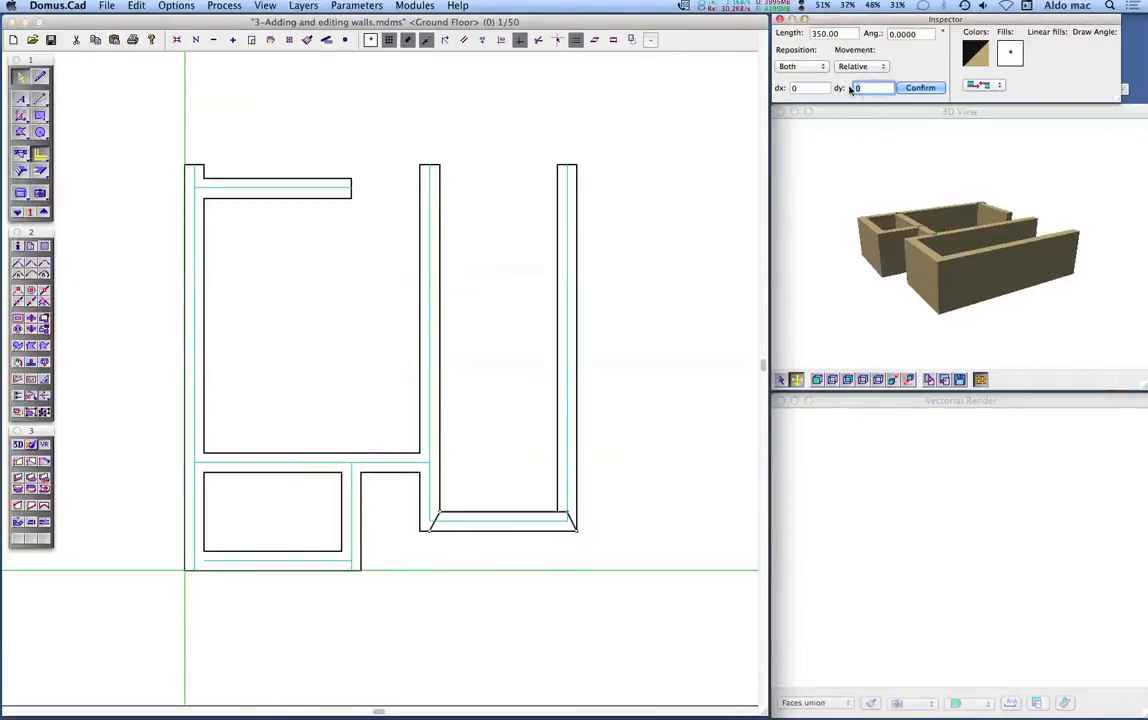
text(300)
double_click(856, 89)
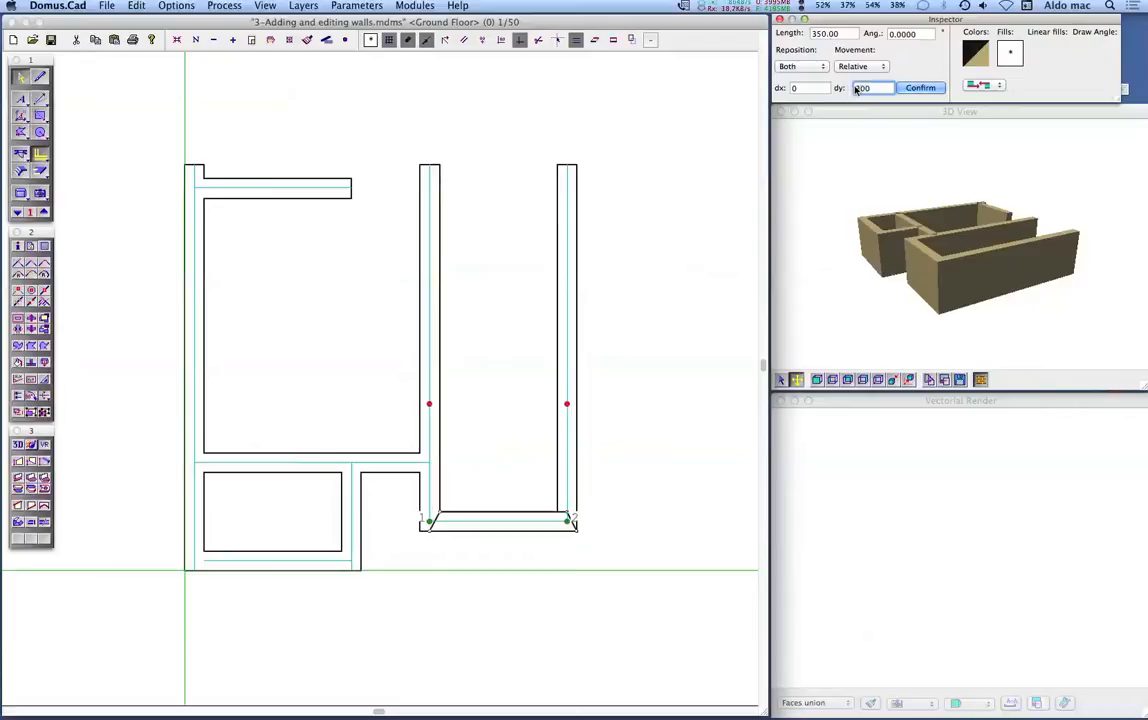
click(918, 88)
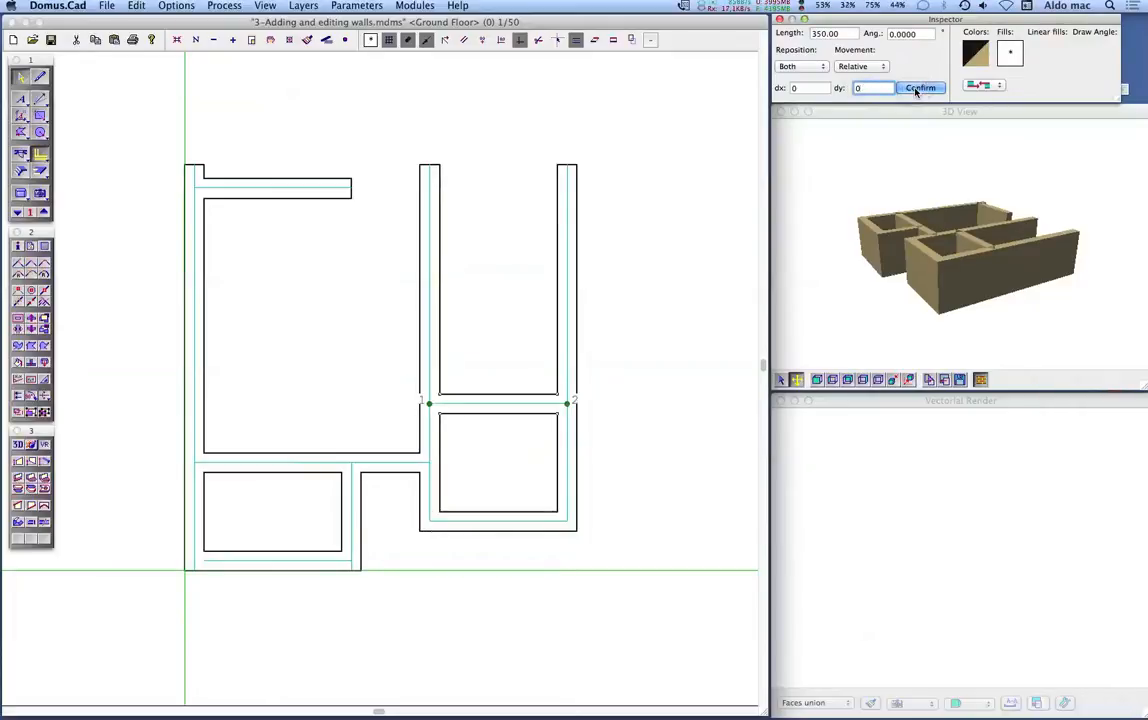
click(331, 121)
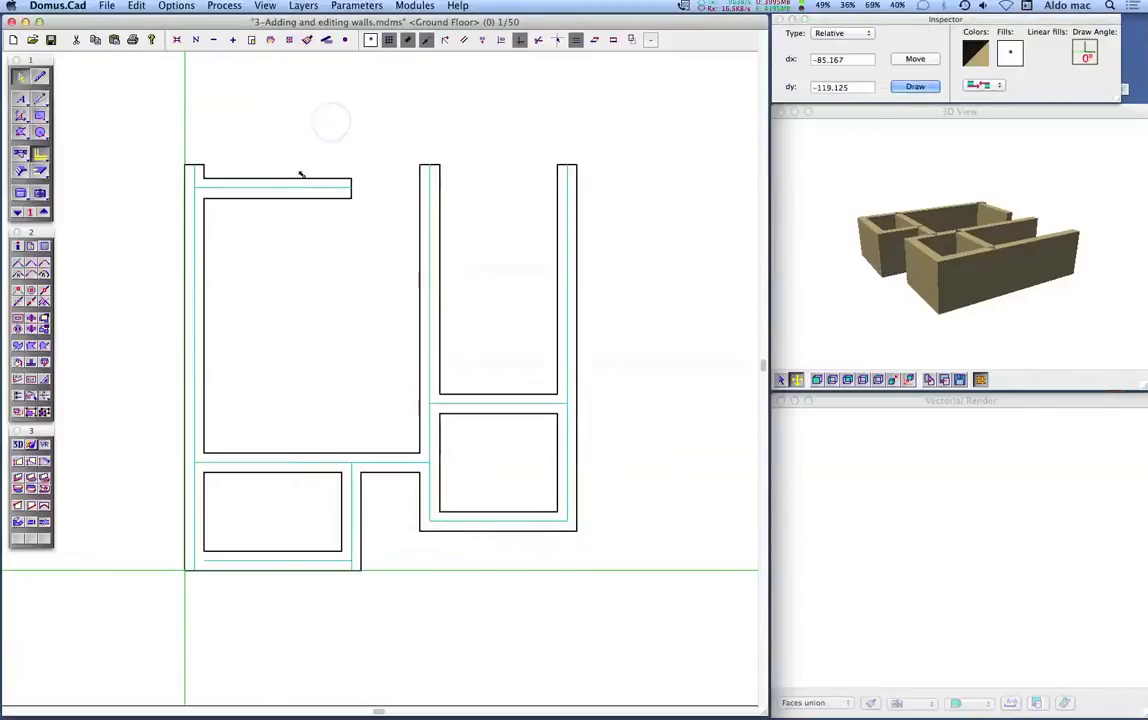
- Join the upper horizontal wall and the middle vertical wall into a closed corner
click(296, 191)
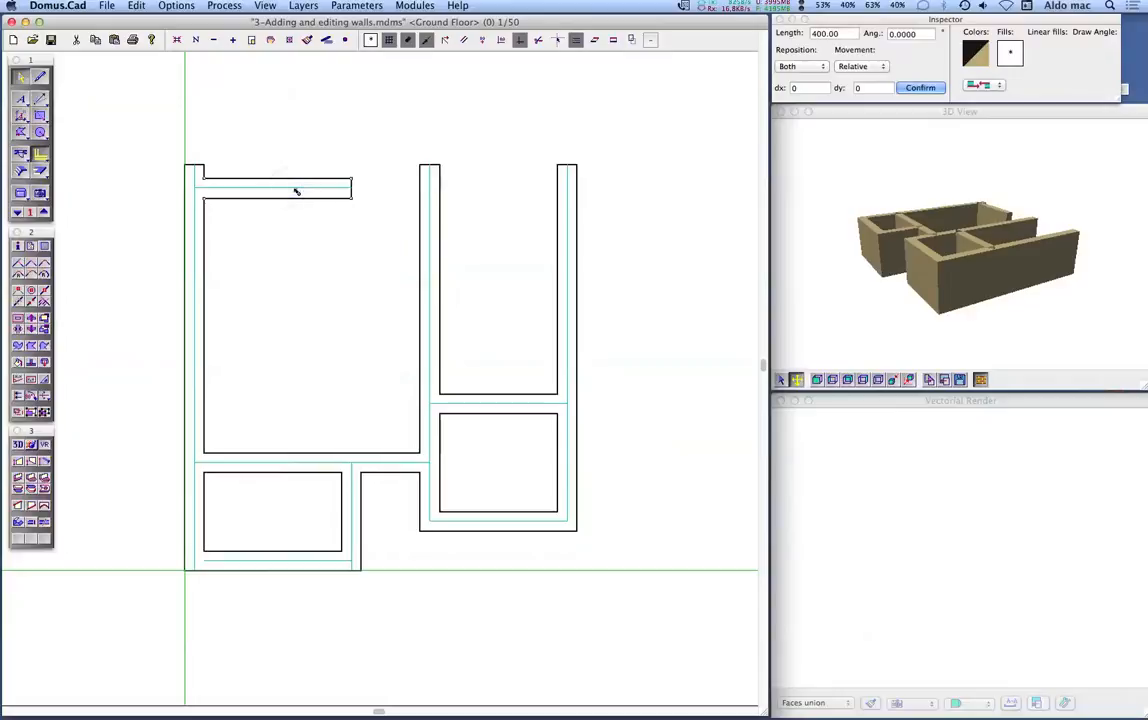
click(434, 298)
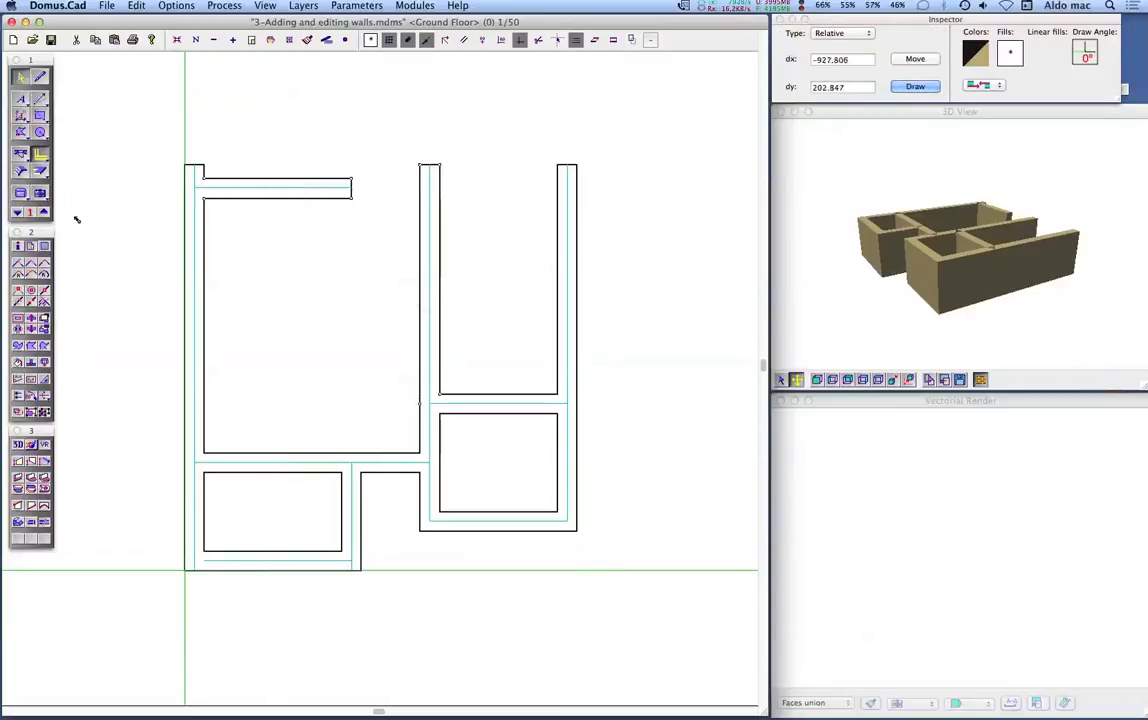
click(34, 265)
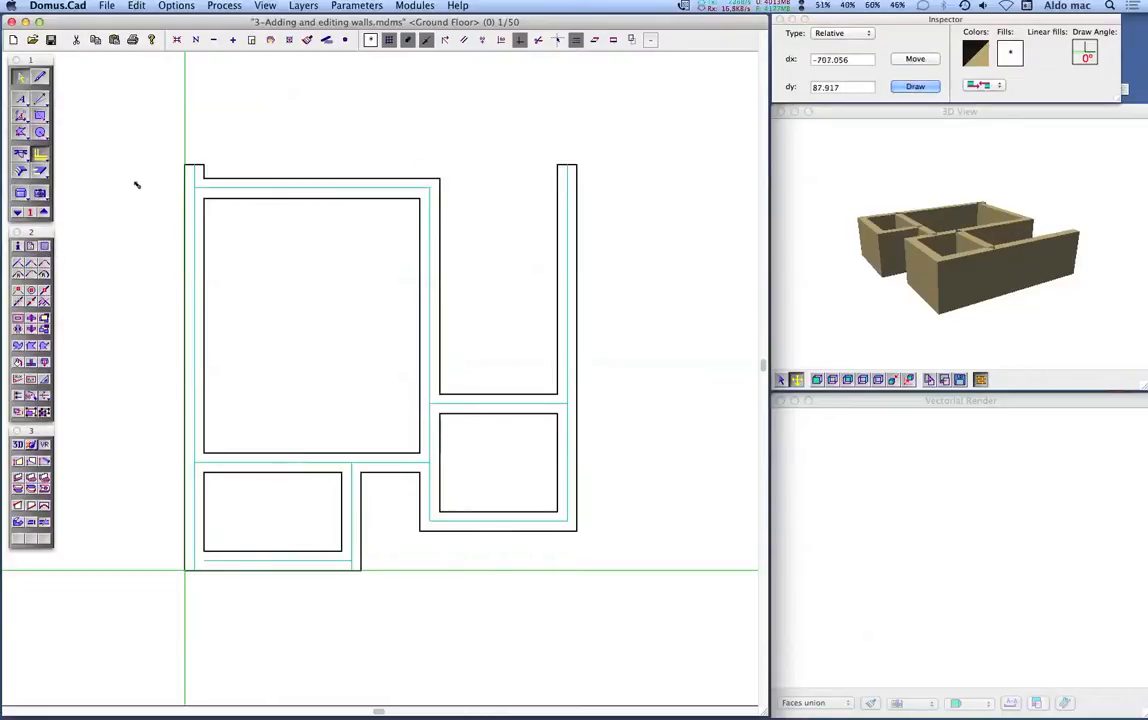
- Delete the leftover stub atop the first vertical wall and the part of the outermost vertical wall above the small right-hand room
drag(160, 152, 234, 195)
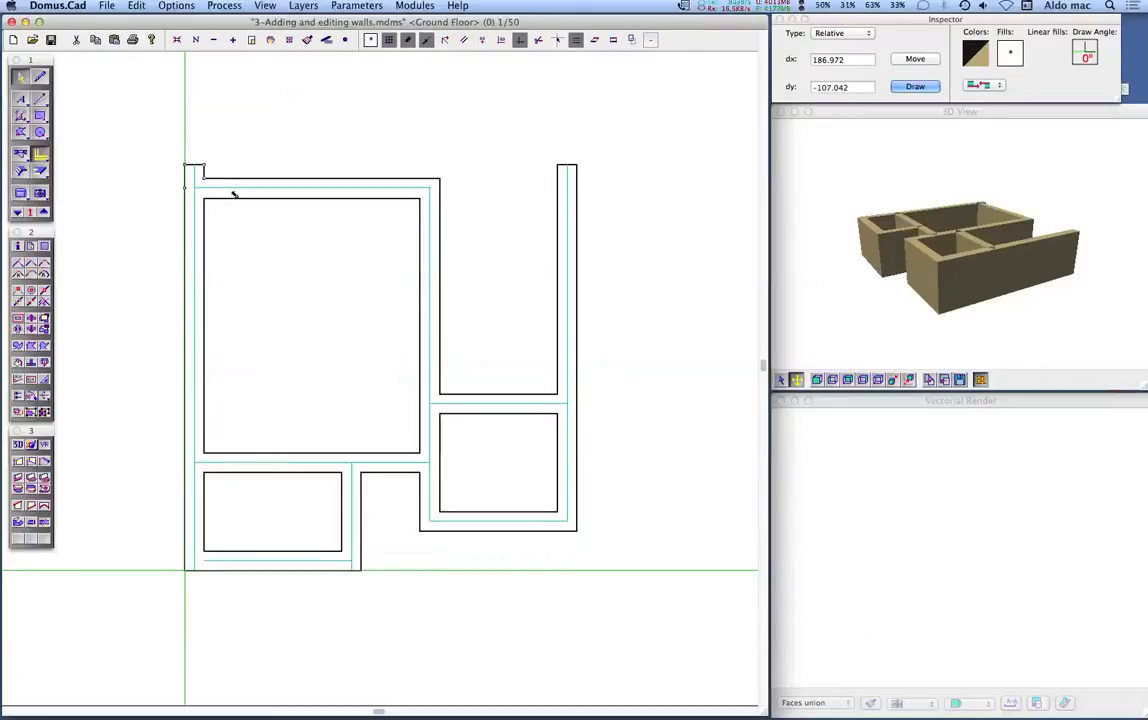
key(BackSpace)
click(573, 201)
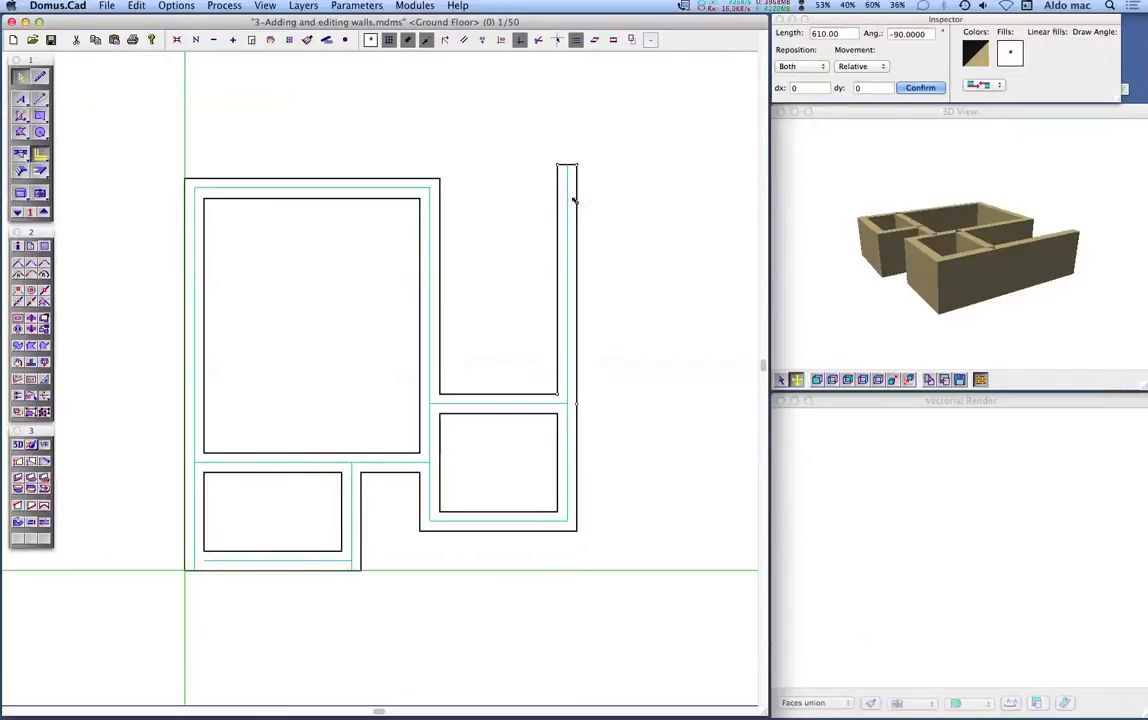
key(BackSpace)
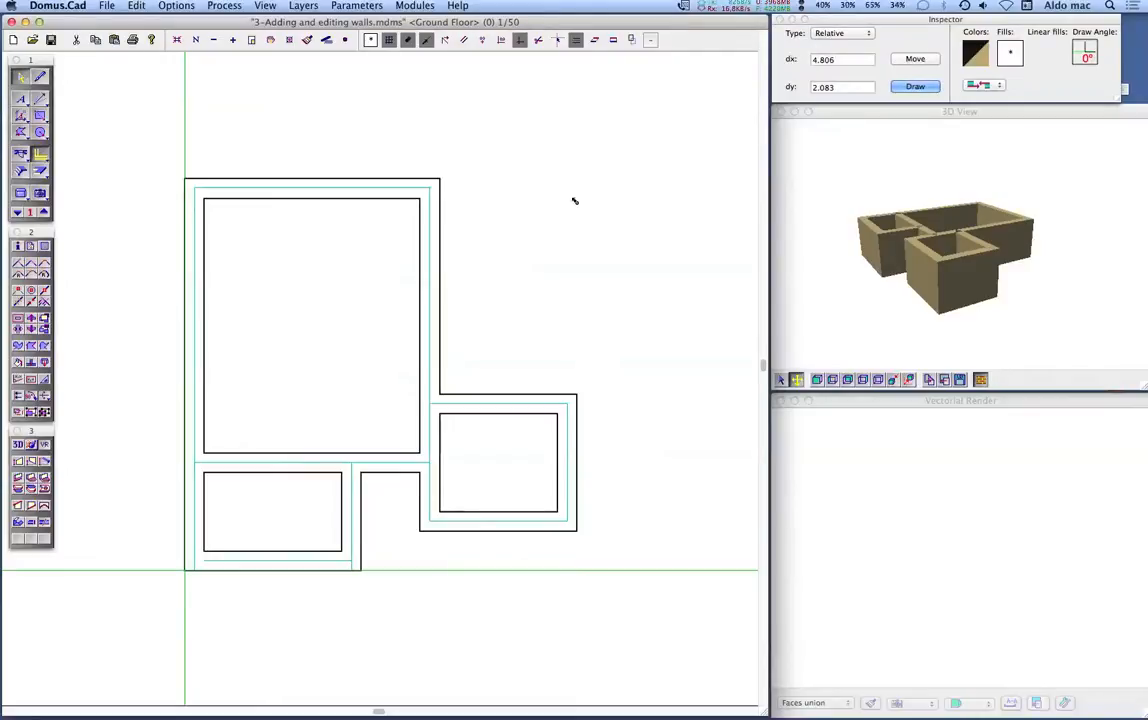